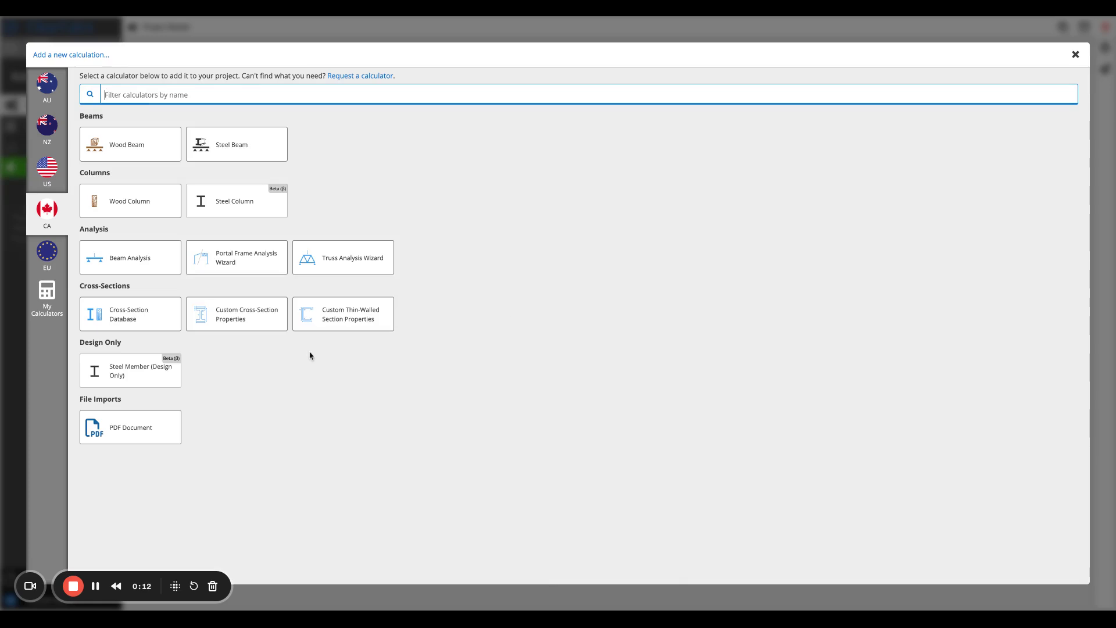
# Add a Canadian Steel Member (Design Only) calculation, accept the beta template and dismiss its sheet details.
pyautogui.click(164, 372)
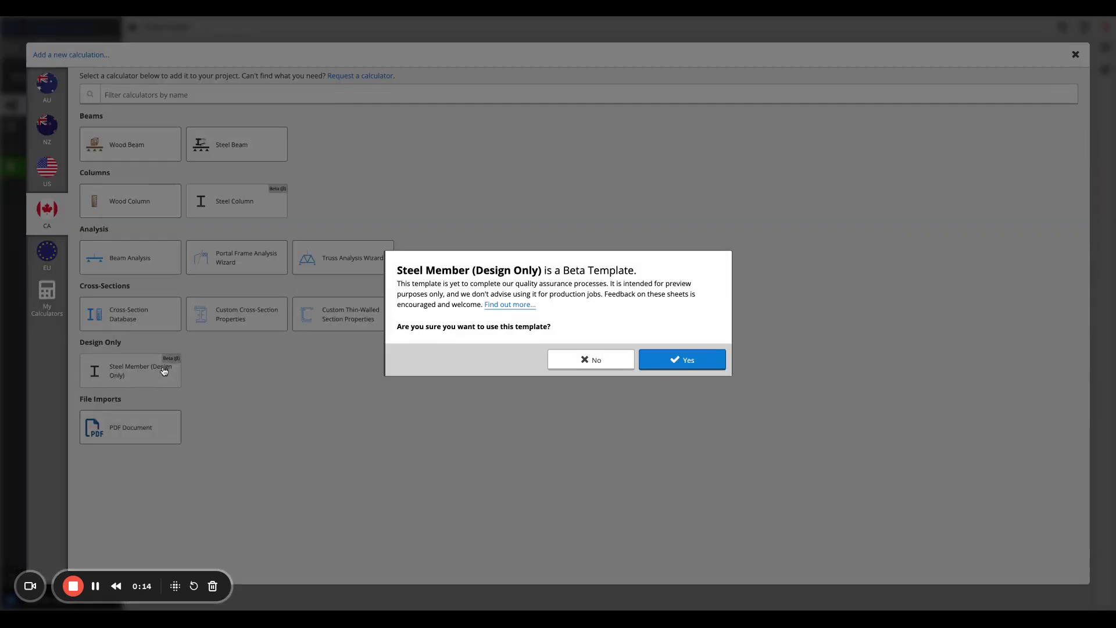
pyautogui.click(686, 361)
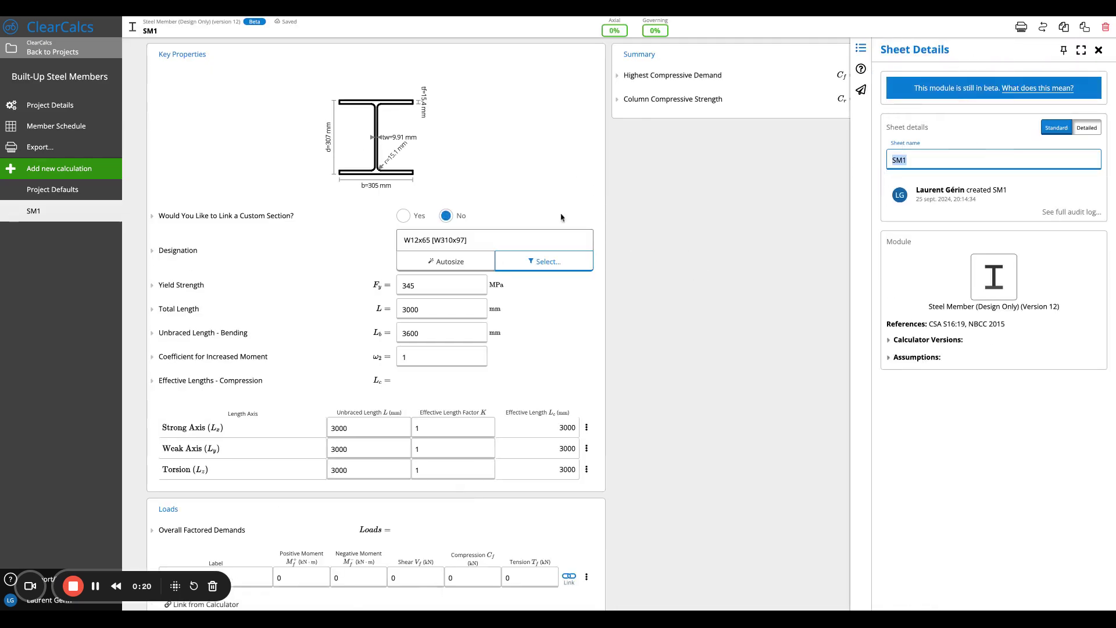
pyautogui.click(636, 229)
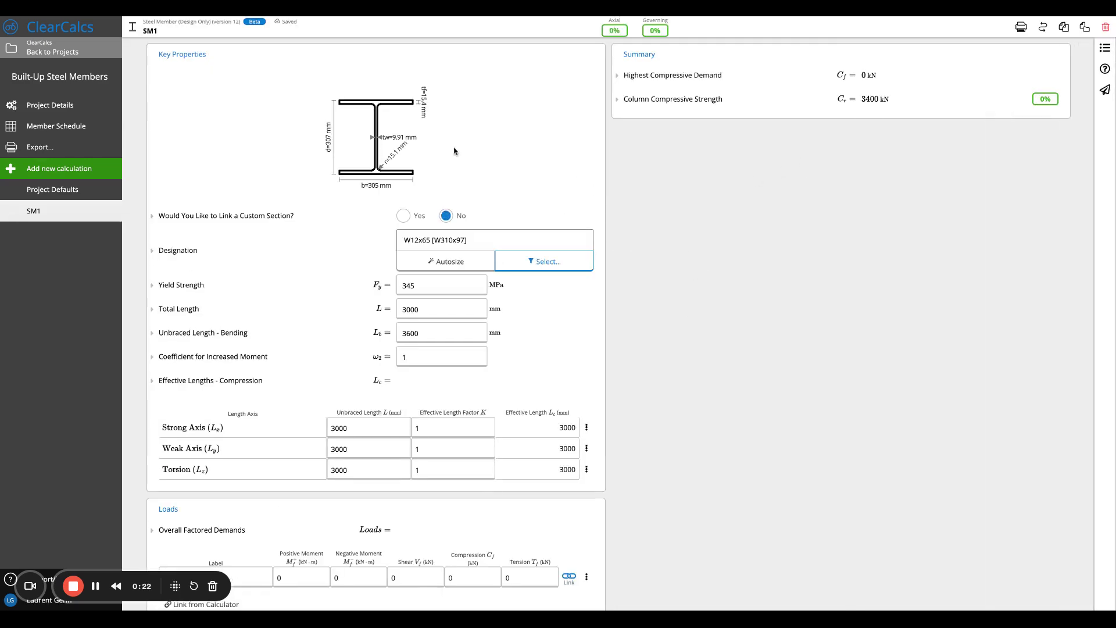
# Enter overall factored demands of 10 kN·m positive moment, 5 kN shear and 5 kN compression for the steel member.
pyautogui.scroll(-2, 442, 244)
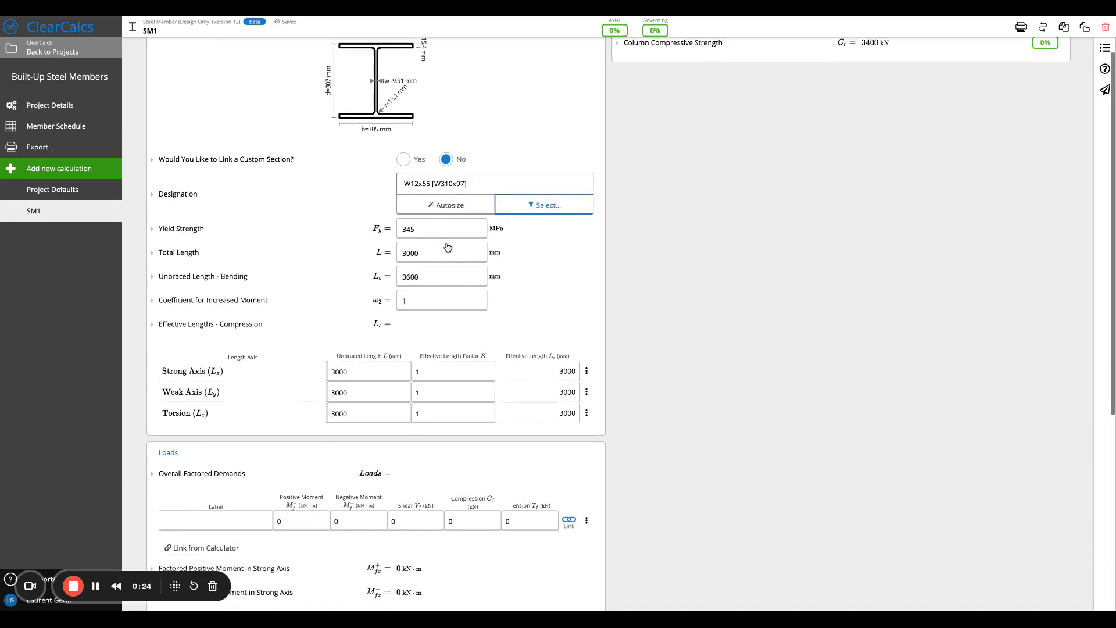
pyautogui.click(288, 457)
pyautogui.press('Tab')
pyautogui.press('Tab')
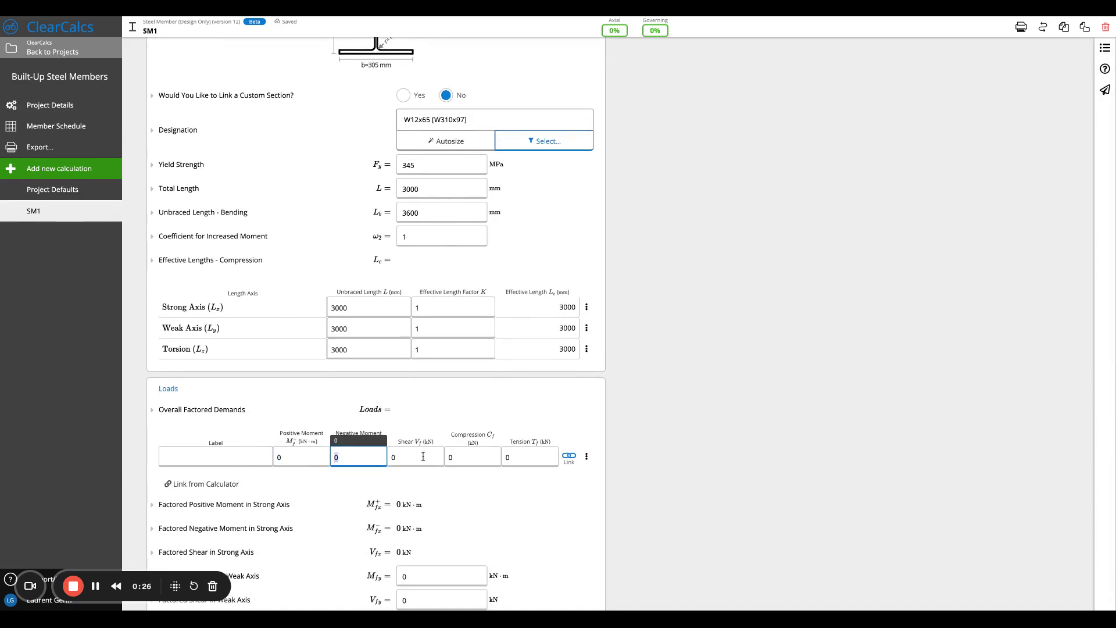
pyautogui.click(313, 457)
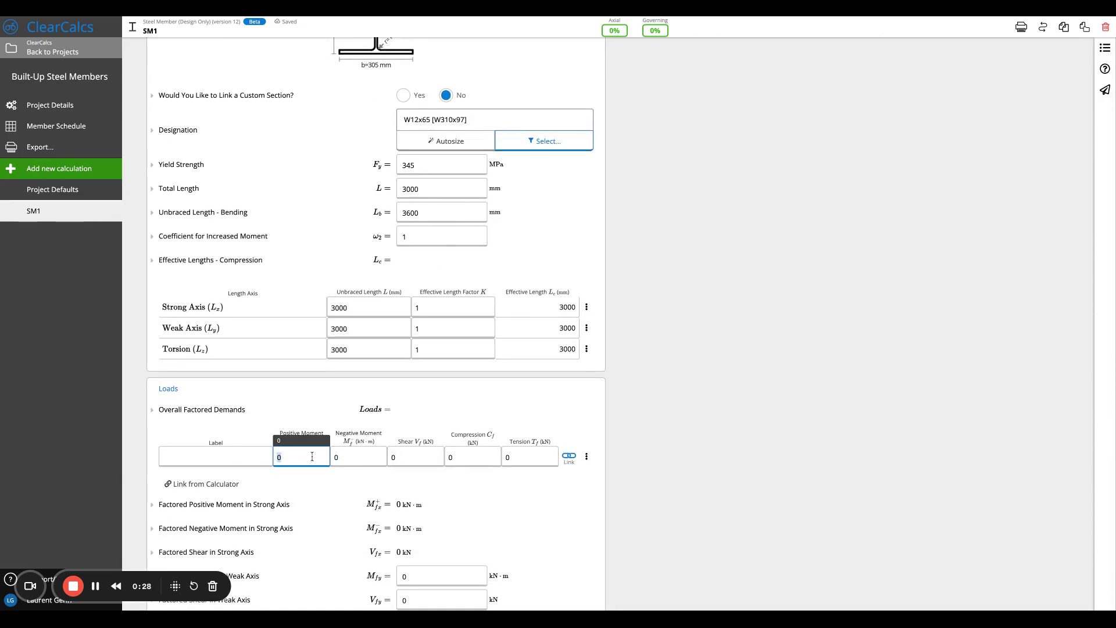
pyautogui.write('10')
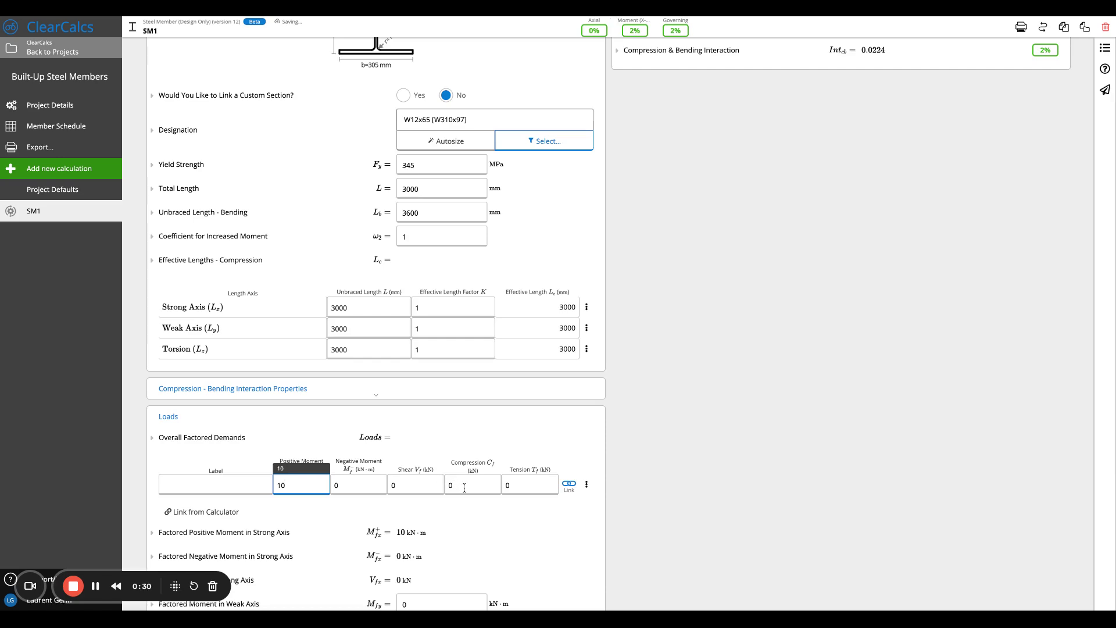
pyautogui.click(427, 480)
pyautogui.write('5')
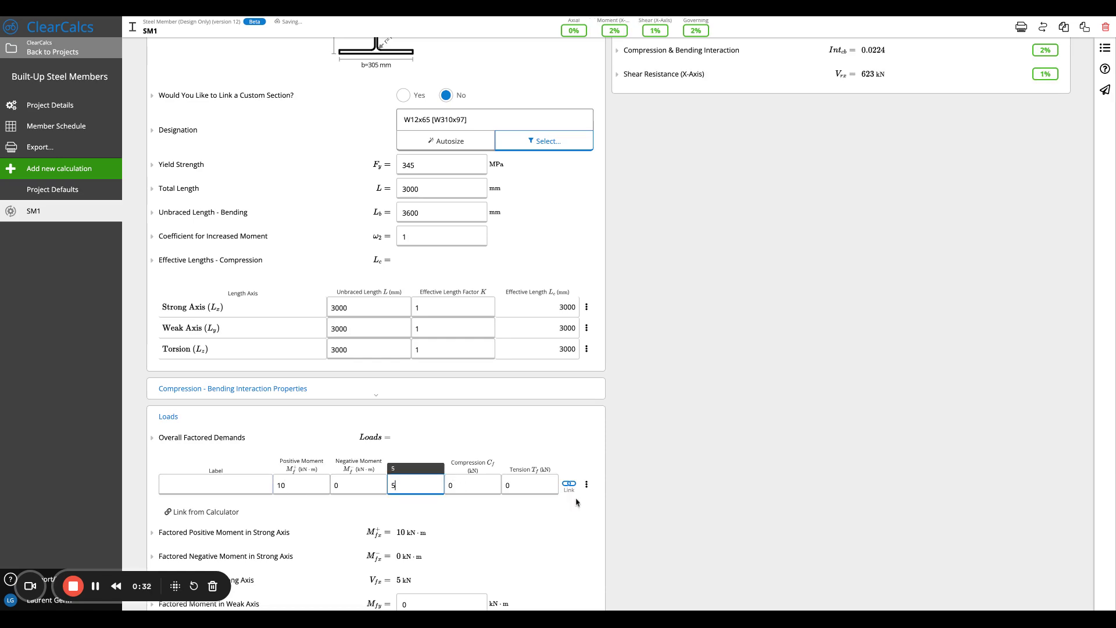
pyautogui.click(480, 488)
pyautogui.write('5')
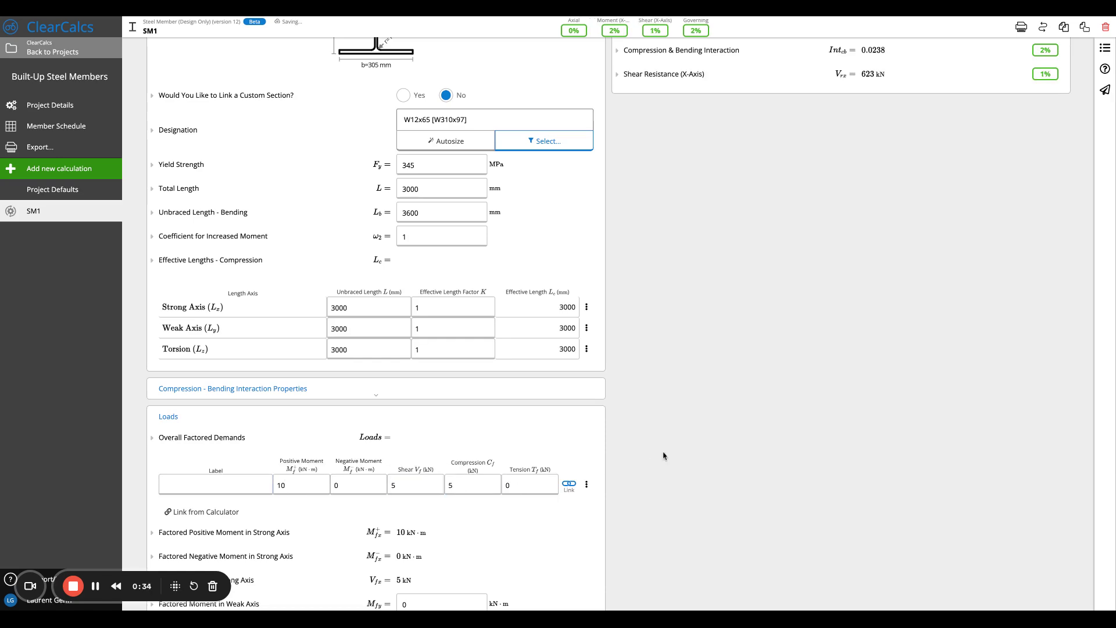
pyautogui.click(663, 454)
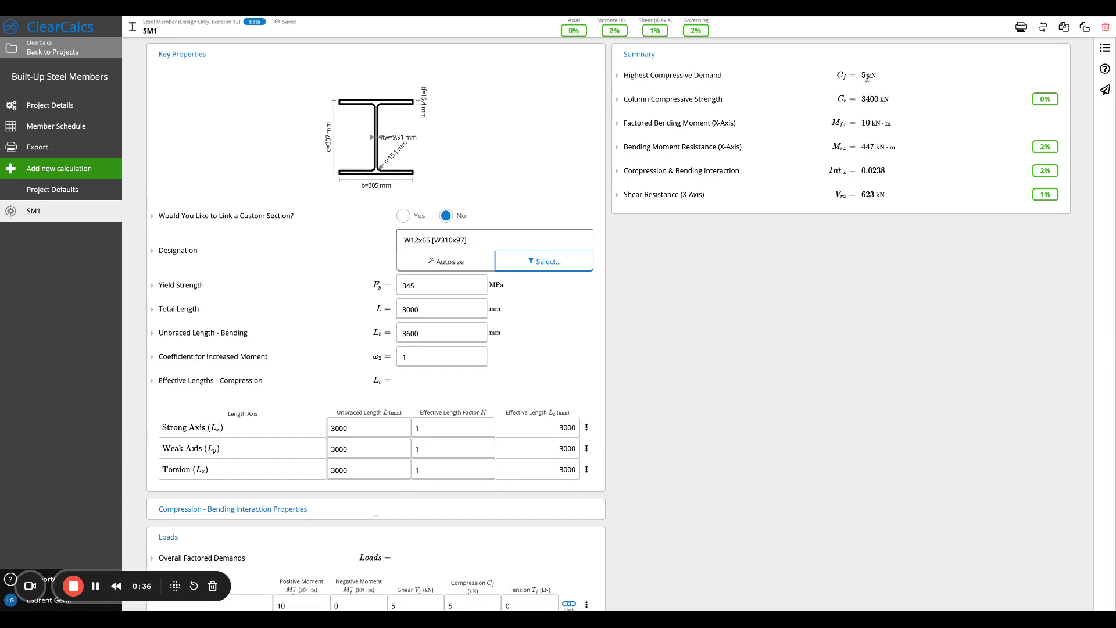
# Examine the compression, bending, interaction and shear resistance results in the steel member's summary.
pyautogui.moveTo(868, 75); pyautogui.dragTo(870, 148)
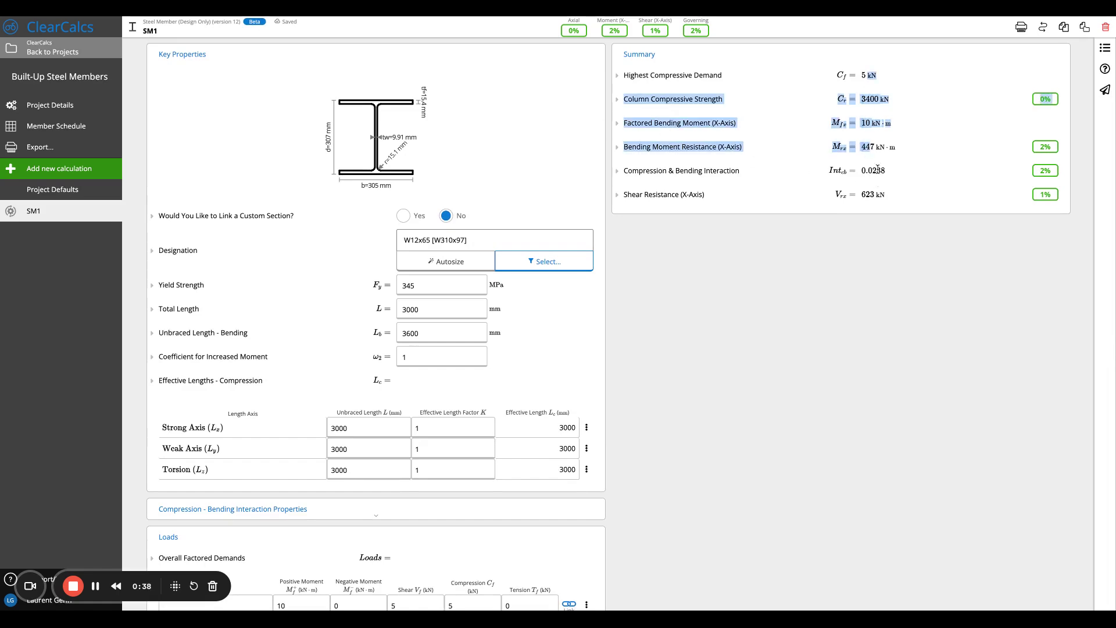
pyautogui.click(844, 98)
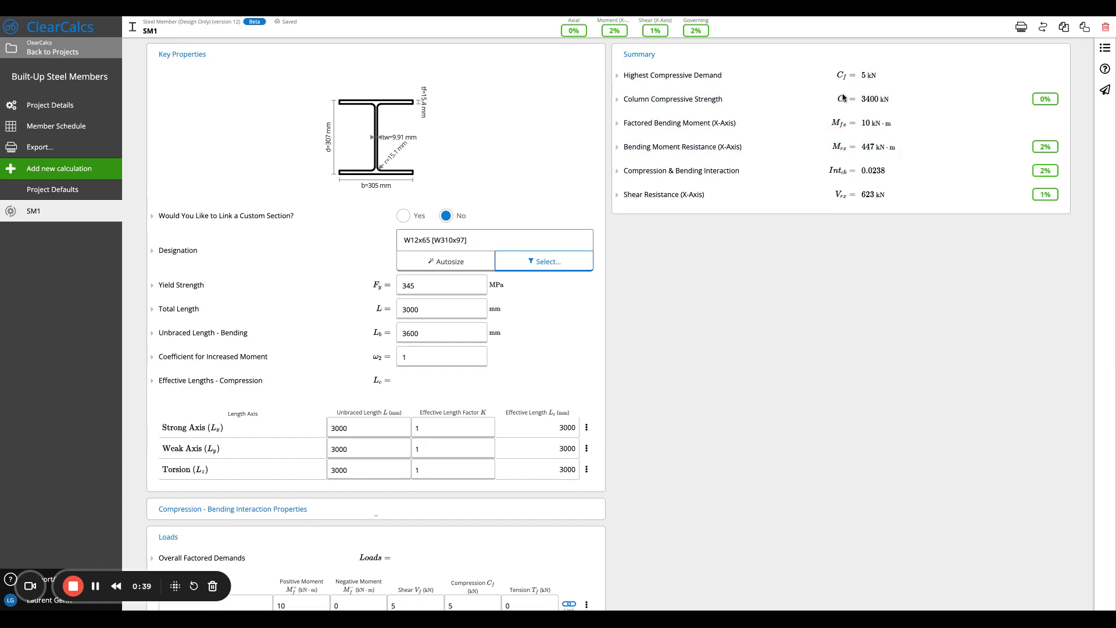
pyautogui.tripleClick(836, 170)
pyautogui.click(899, 173)
pyautogui.tripleClick(900, 173)
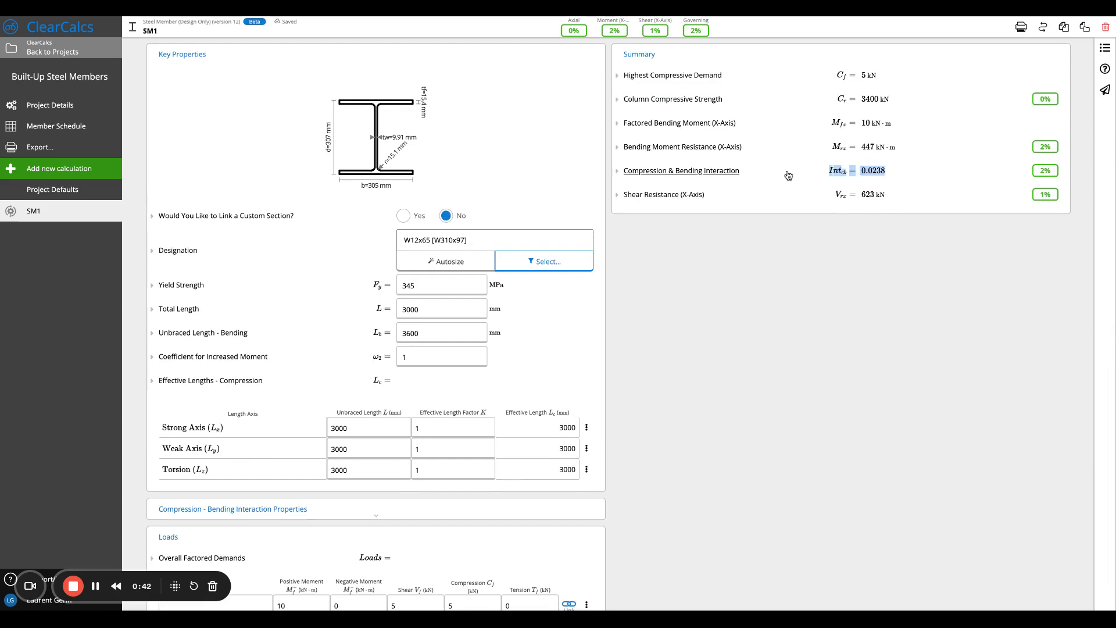
pyautogui.click(811, 174)
pyautogui.tripleClick(902, 196)
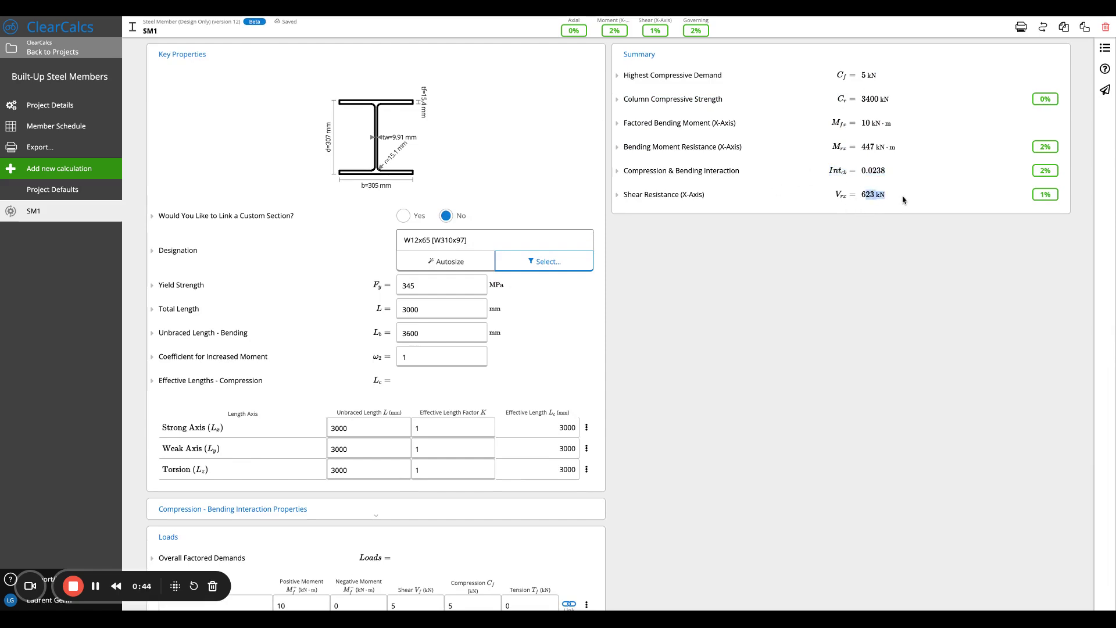
pyautogui.click(902, 196)
# Browse the standard steel designations with their utilisation checks, keeping the current section.
pyautogui.scroll(-1, 761, 300)
pyautogui.click(563, 251)
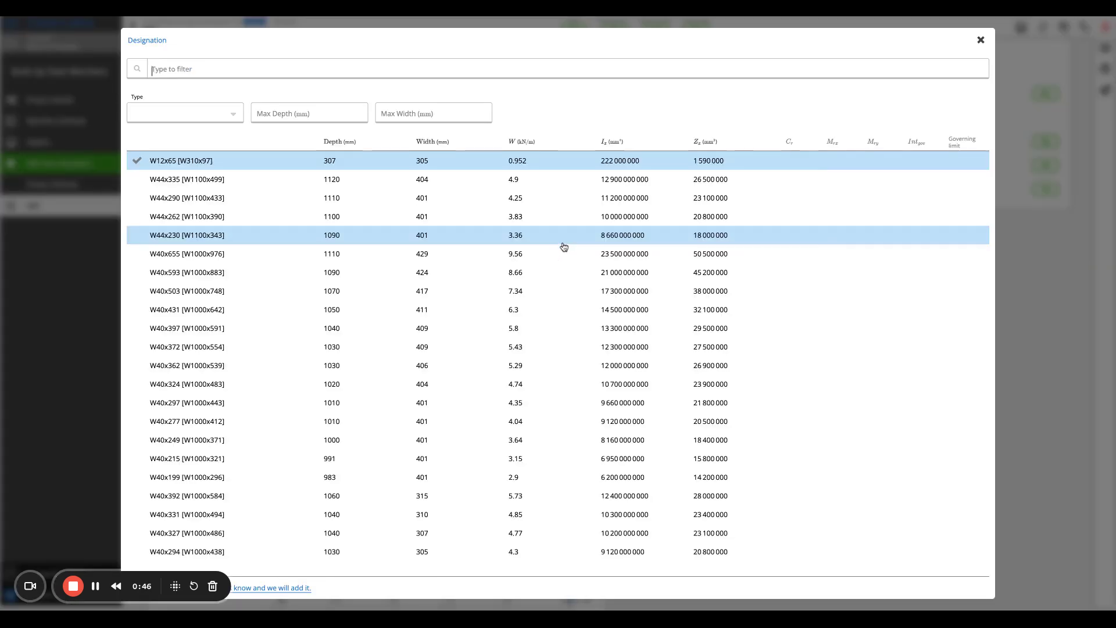
pyautogui.scroll(-2, 843, 228)
pyautogui.scroll(-5, 842, 227)
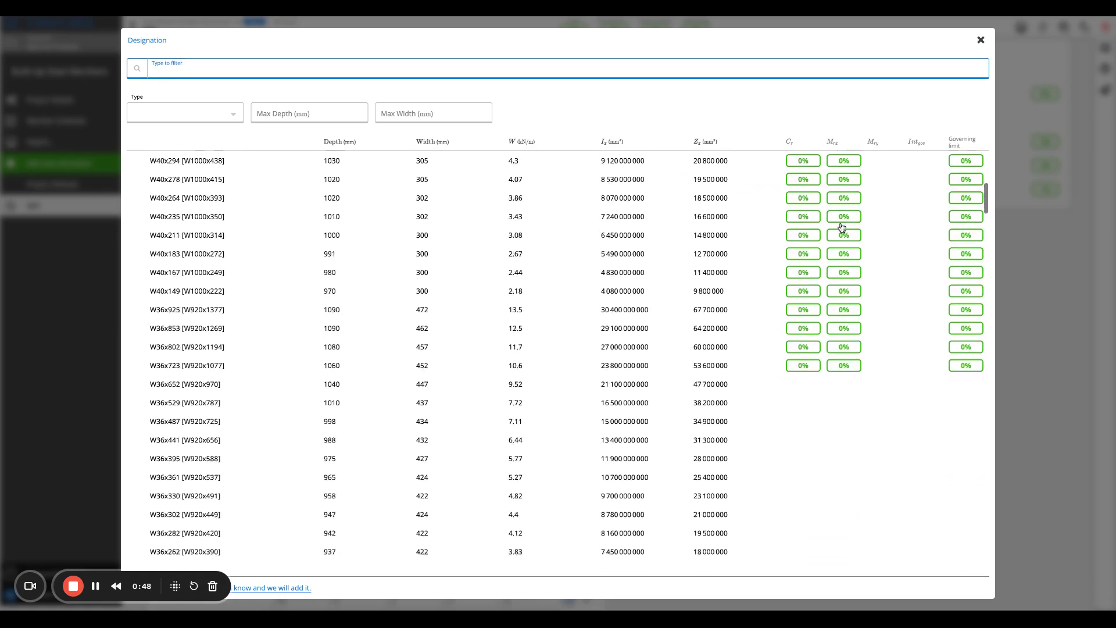
pyautogui.moveTo(986, 205); pyautogui.dragTo(988, 119)
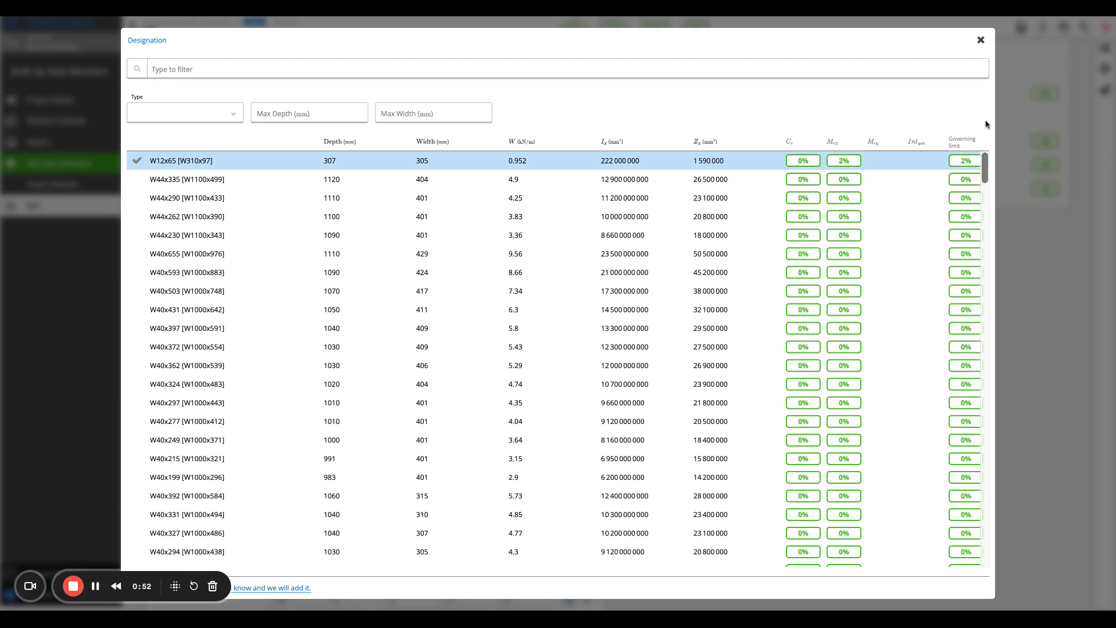
pyautogui.click(981, 40)
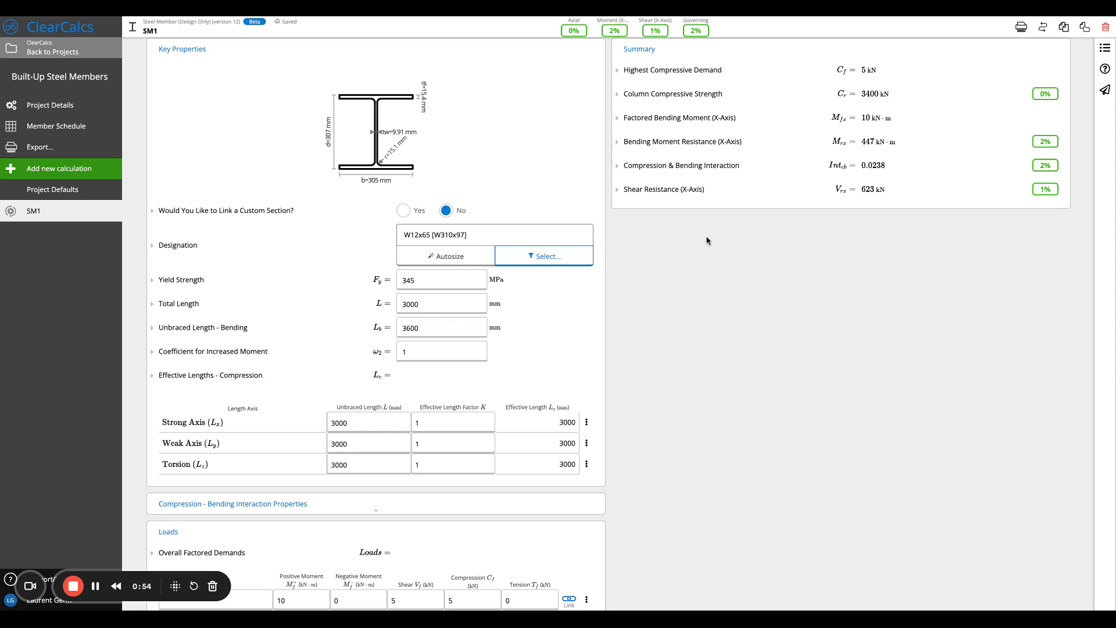
# Add a Custom Cross-Section Properties calculation of type Generic Custom Section and dismiss its sheet details.
pyautogui.click(102, 174)
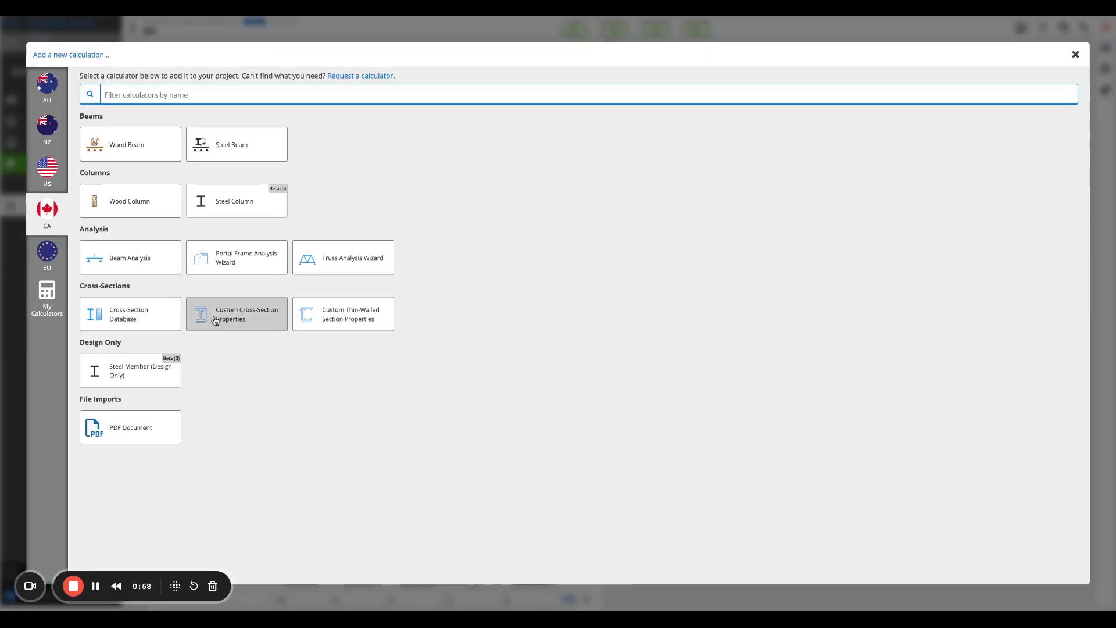
pyautogui.click(252, 318)
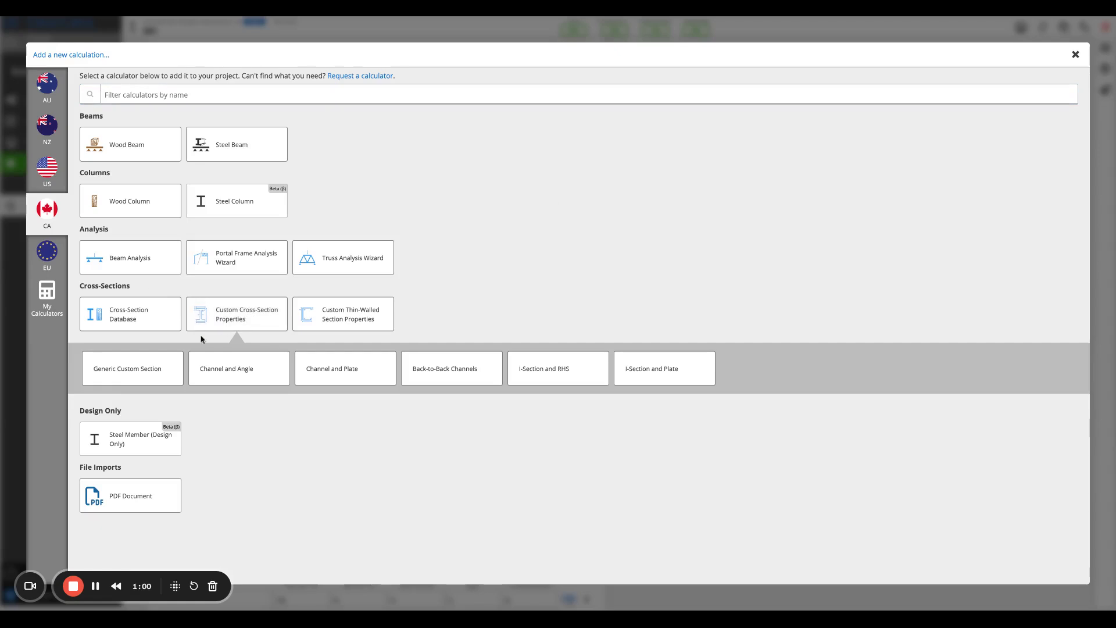
pyautogui.click(147, 370)
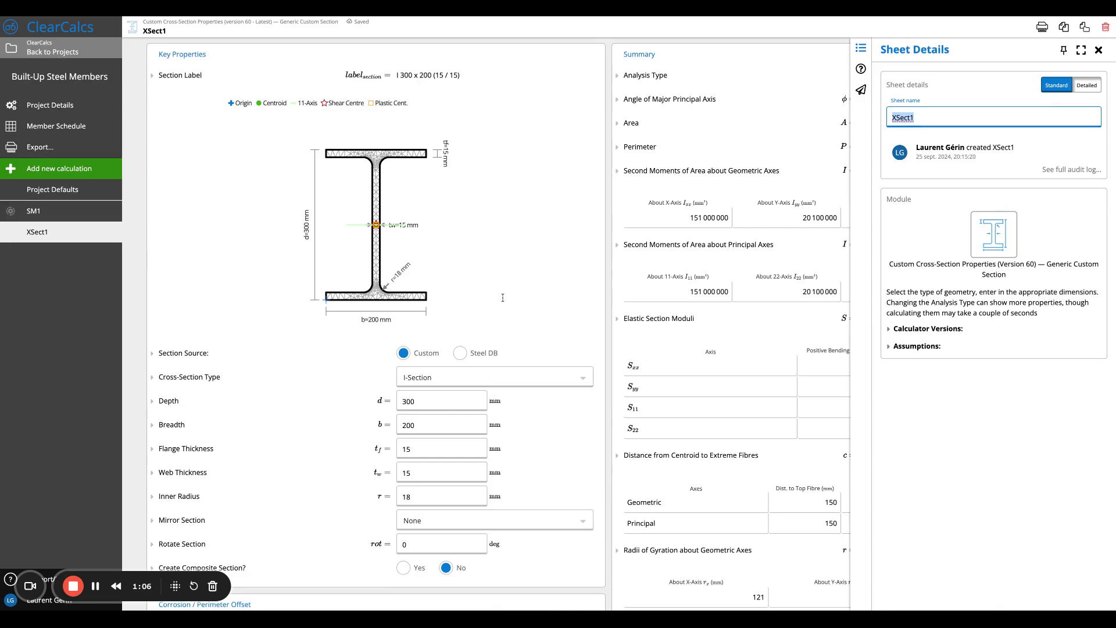
pyautogui.click(1099, 53)
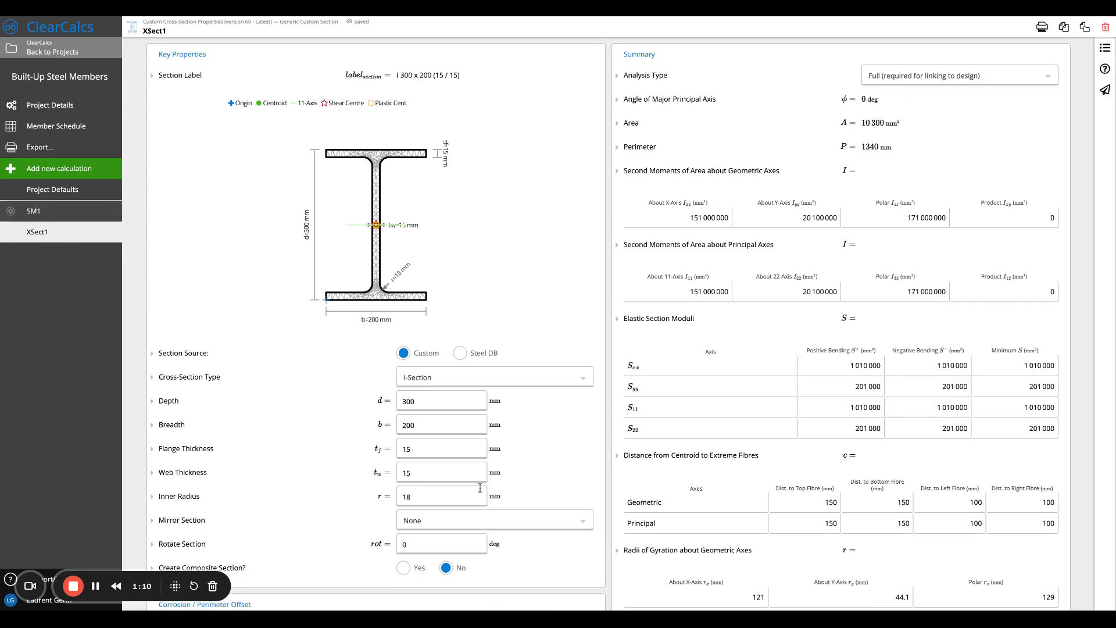
# Set the custom I-section's depth to 1400 mm.
pyautogui.click(452, 405)
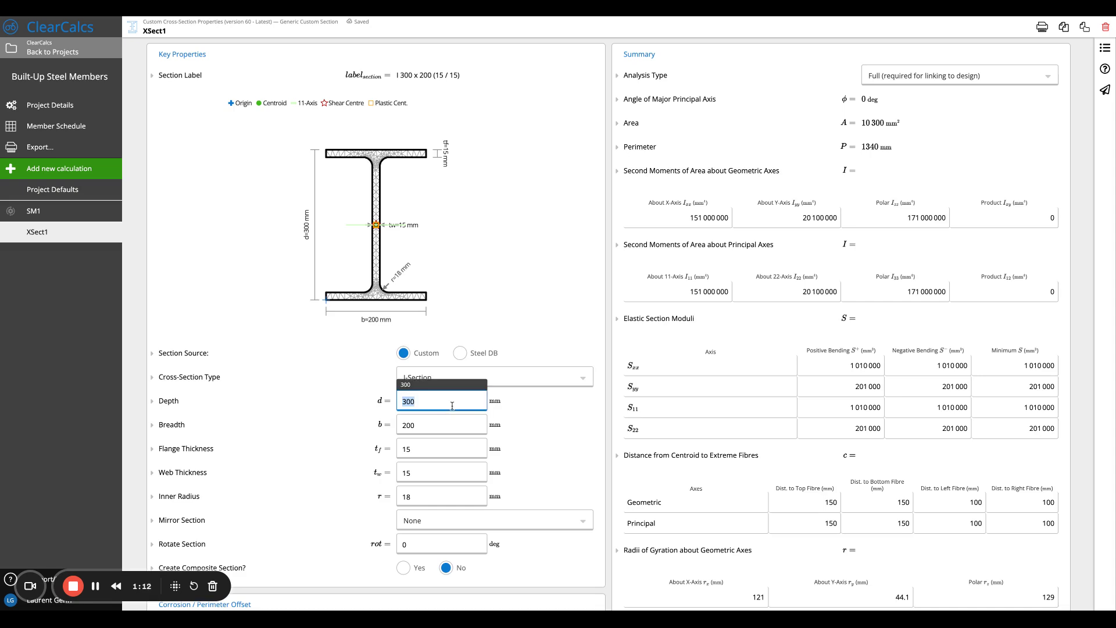
pyautogui.click(376, 189)
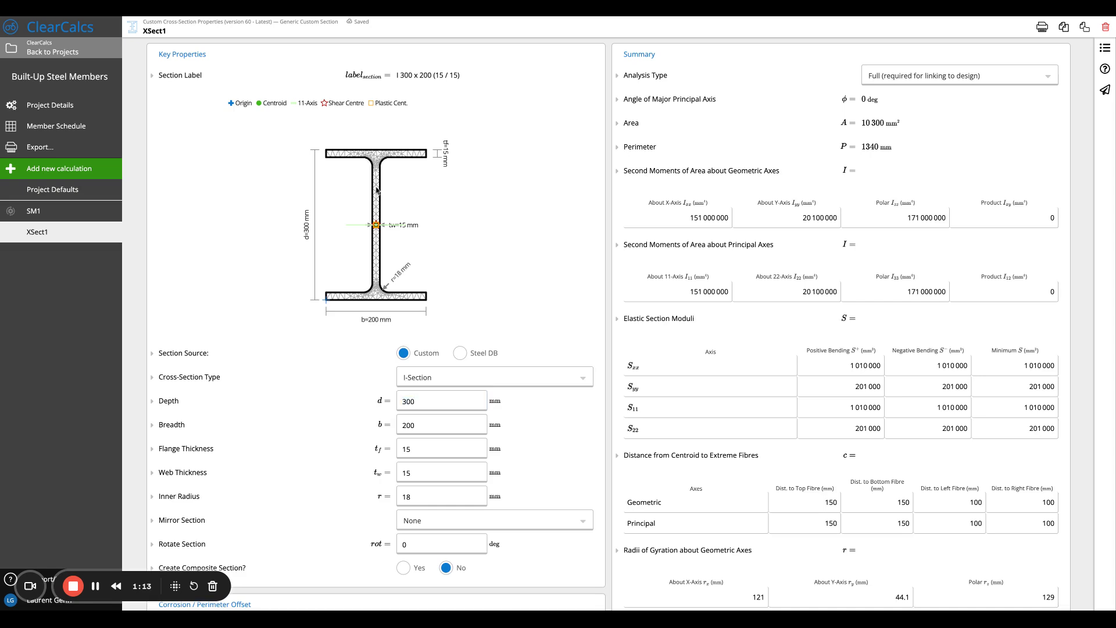
pyautogui.click(440, 400)
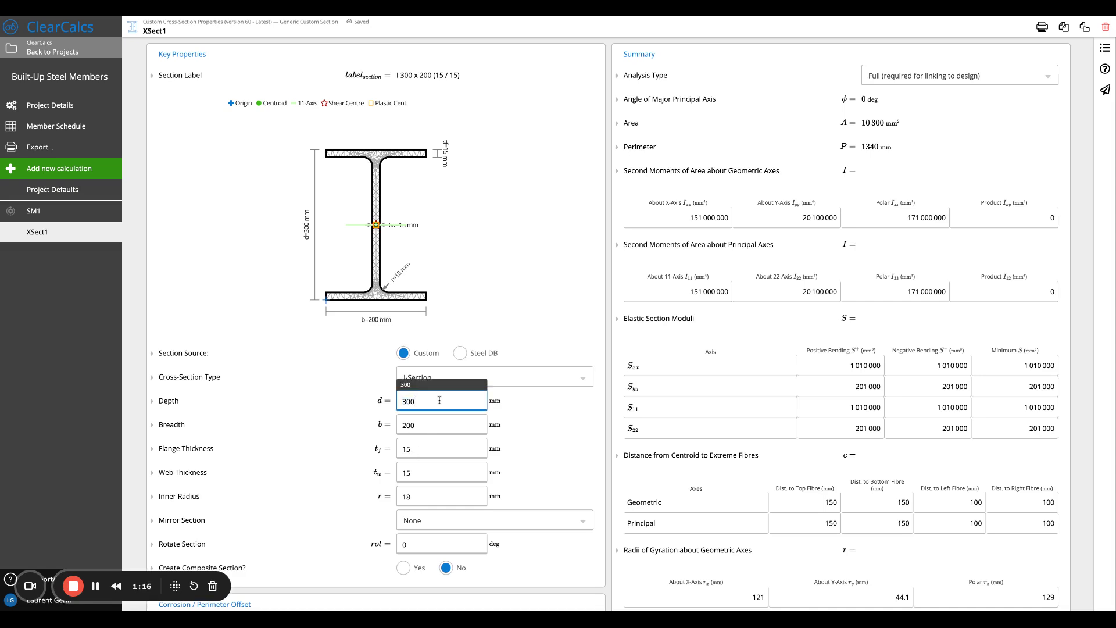
pyautogui.press('BackSpace')
pyautogui.write('14')
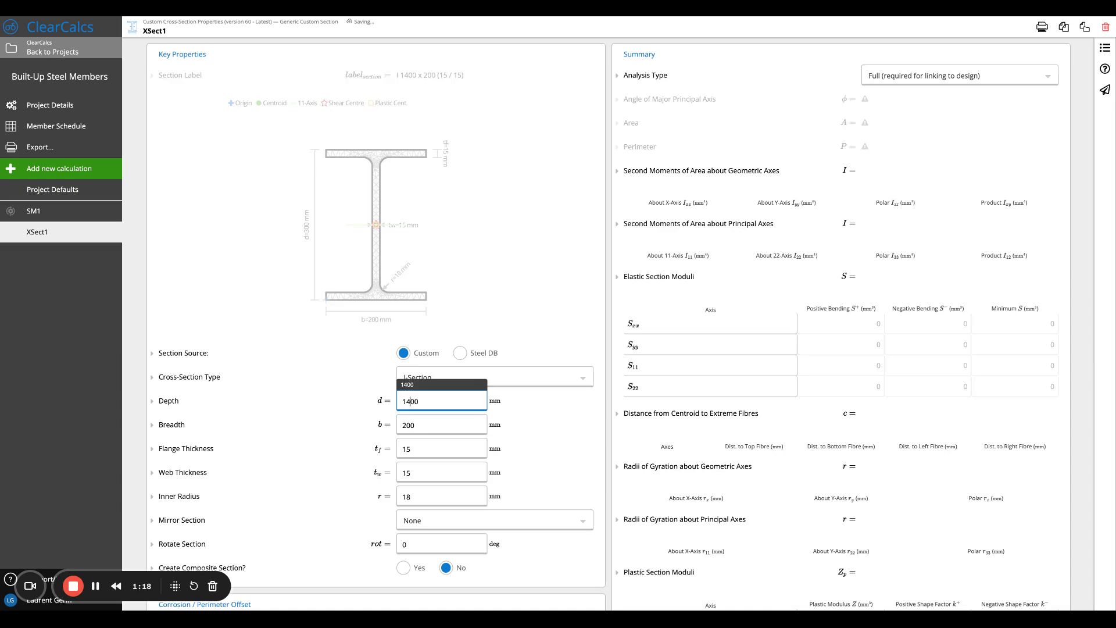
# Try a breadth of 600 mm for the custom I-section.
pyautogui.doubleClick(455, 429)
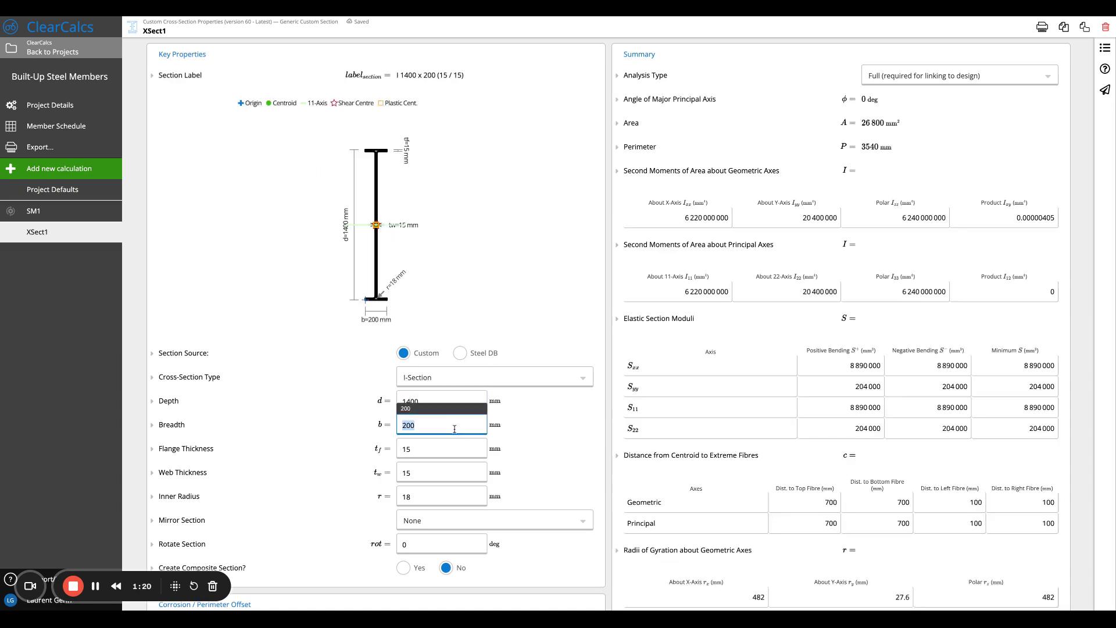
pyautogui.click(454, 429)
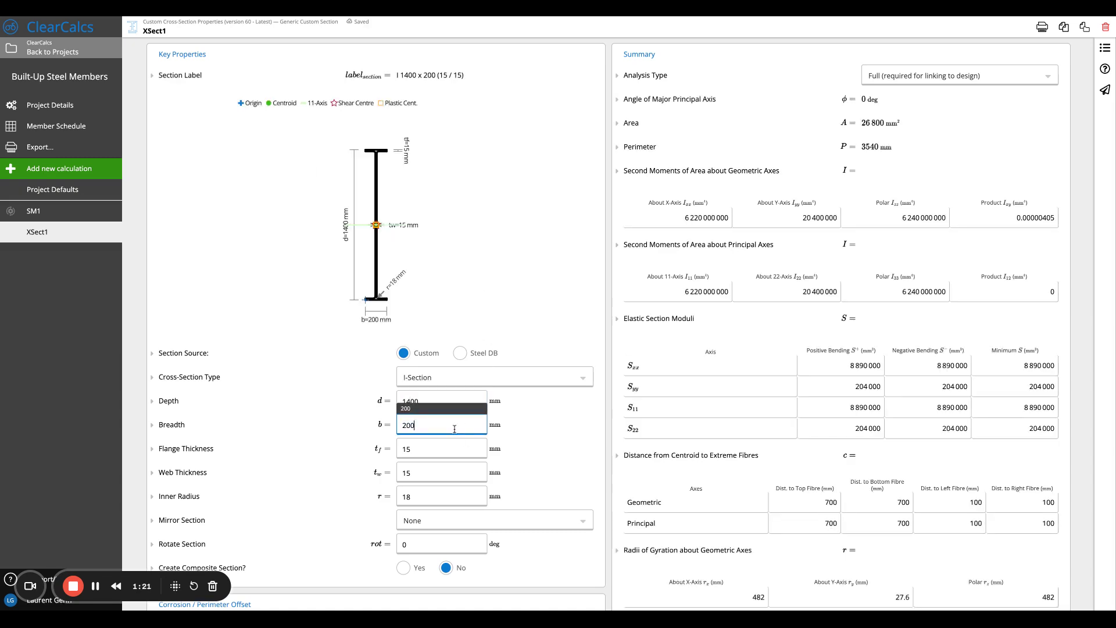
pyautogui.click(405, 425)
pyautogui.press('BackSpace')
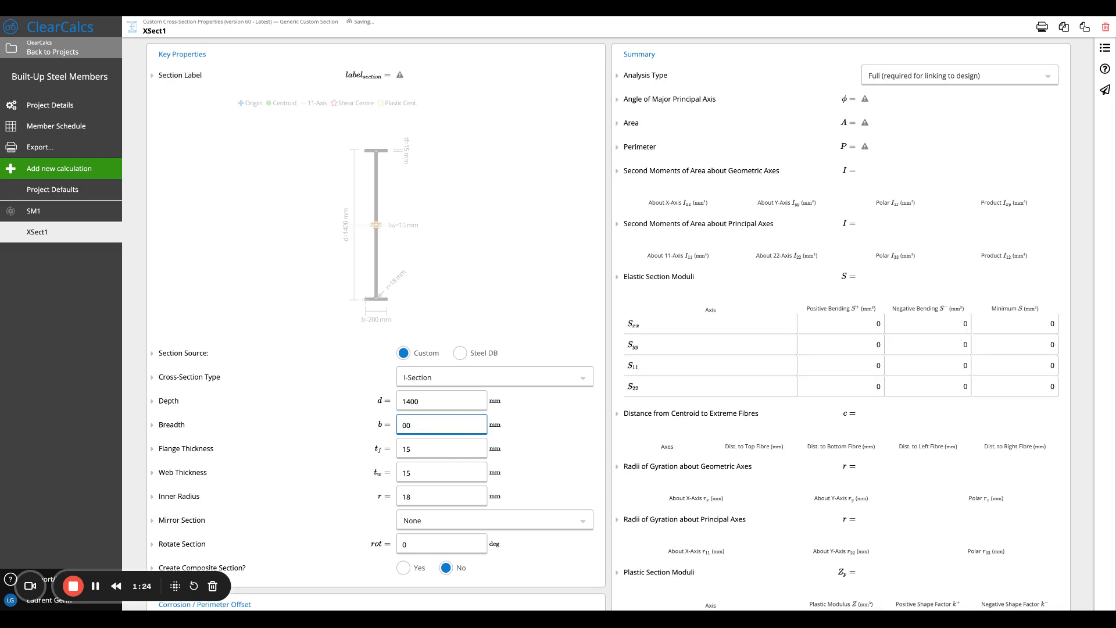
pyautogui.write('6')
pyautogui.click(557, 261)
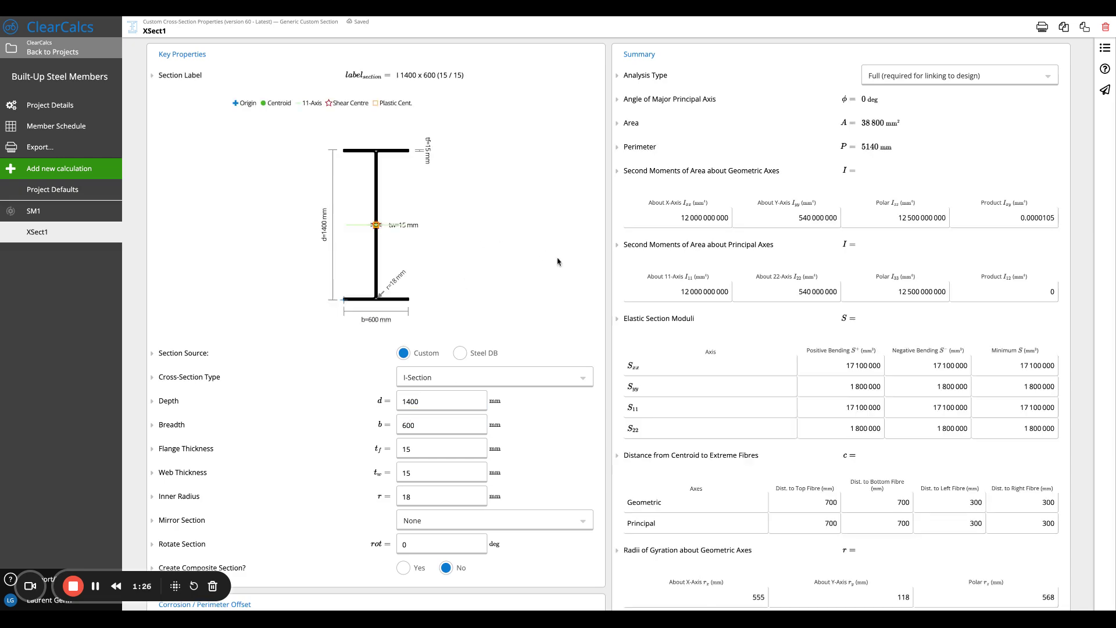
# Set the custom I-section's breadth to 400 mm.
pyautogui.doubleClick(407, 426)
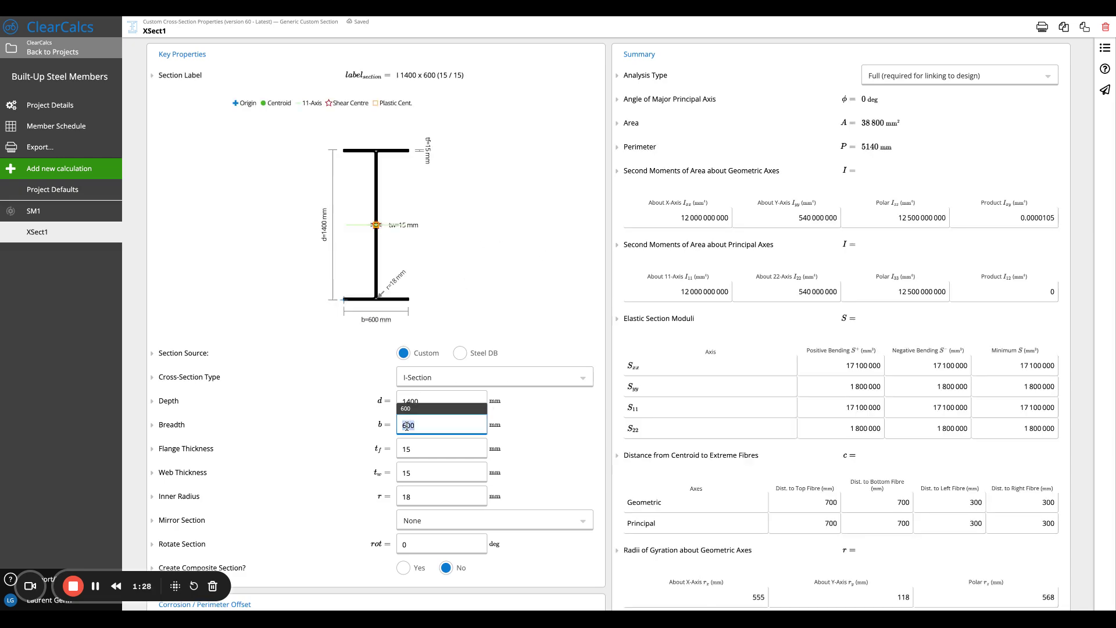
pyautogui.click(407, 425)
pyautogui.press('BackSpace')
pyautogui.write('4')
pyautogui.click(501, 260)
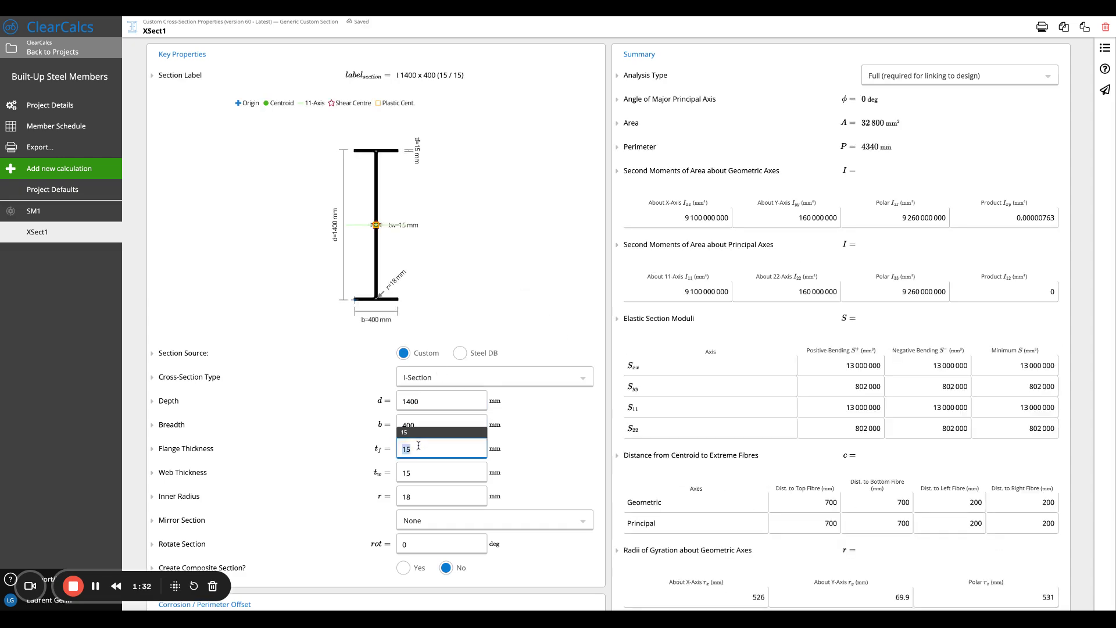
# Set both the flange thickness and the web thickness of the custom I-section to 25 mm.
pyautogui.doubleClick(414, 476)
pyautogui.doubleClick(429, 451)
pyautogui.write('25')
pyautogui.press('Tab')
pyautogui.write('25')
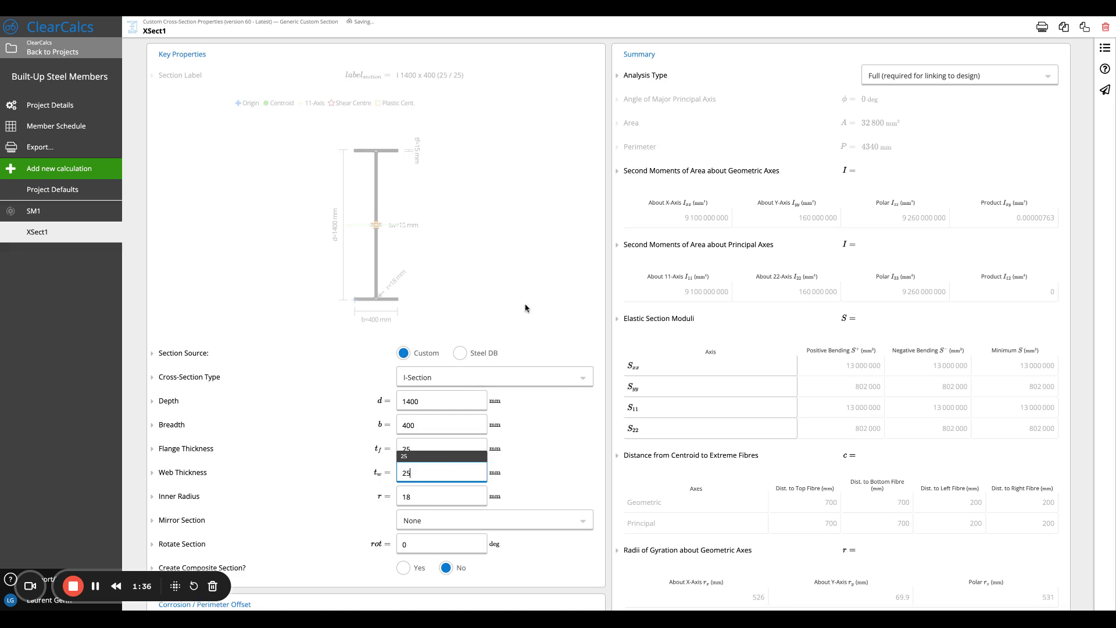
pyautogui.click(526, 308)
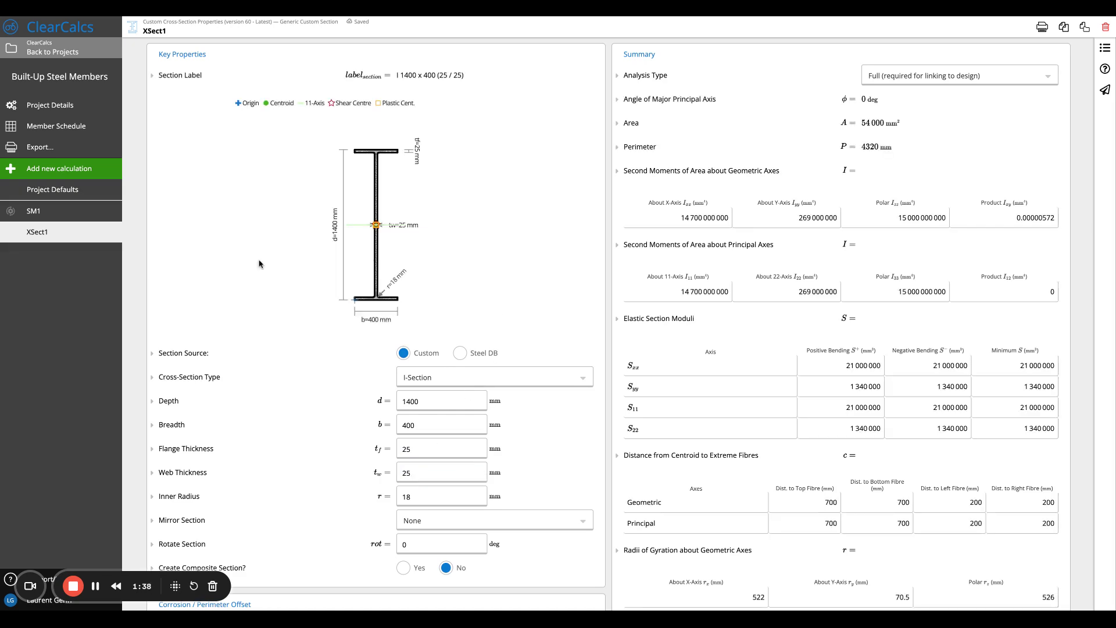
# Enable custom section linking in the SM1 steel member calculation and link it to XSect1's I 1400 x 400 (25 / 25) section.
pyautogui.click(36, 211)
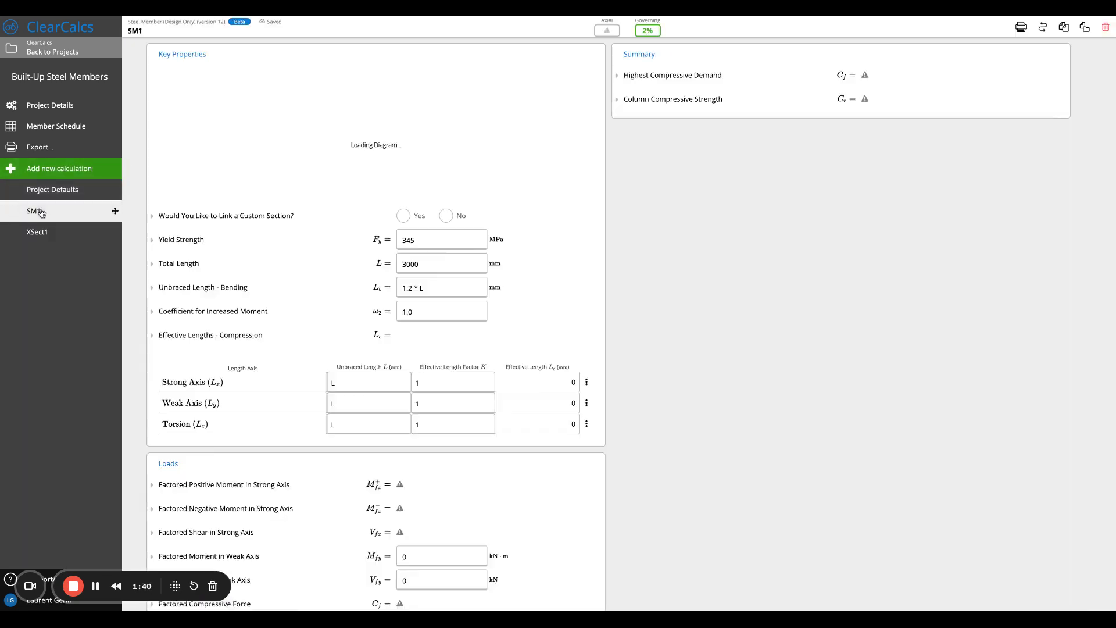
pyautogui.click(409, 217)
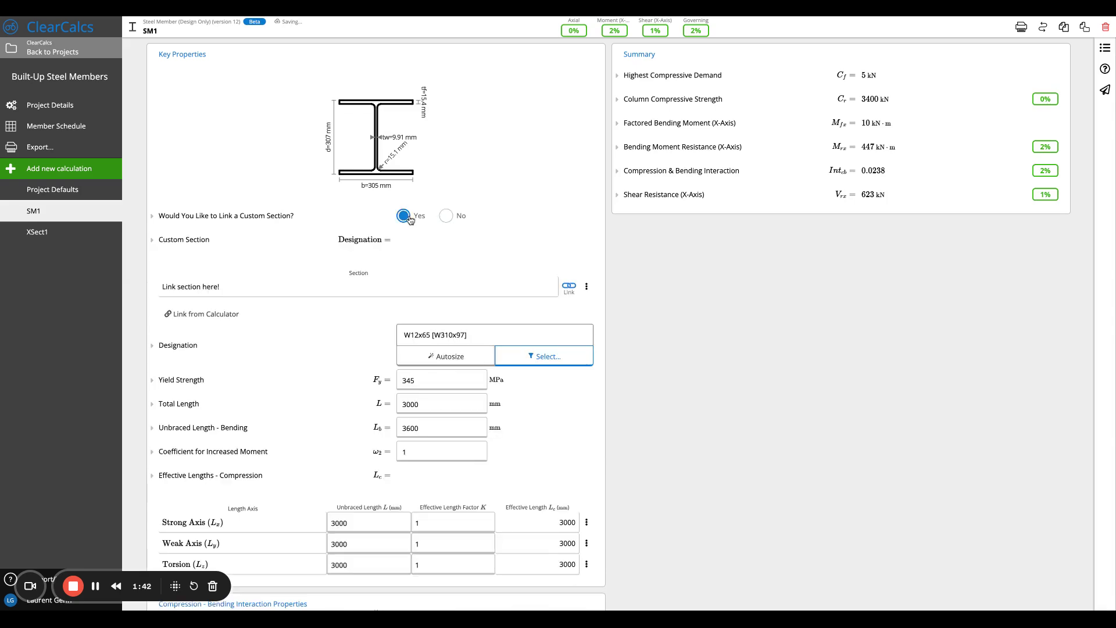
pyautogui.click(569, 289)
pyautogui.click(528, 314)
pyautogui.click(448, 339)
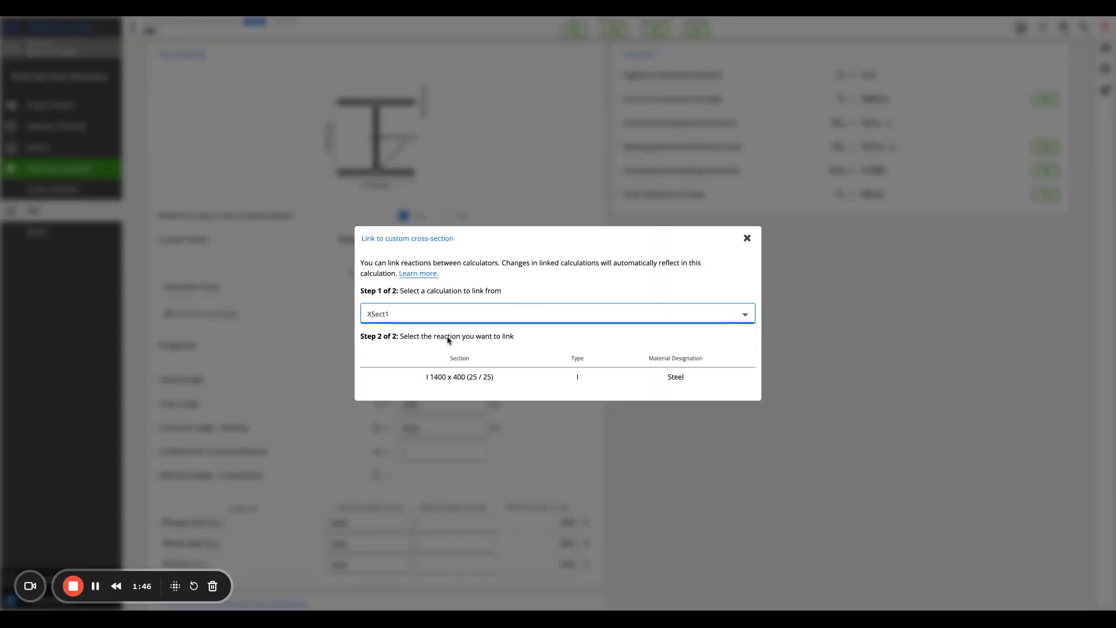
pyautogui.click(503, 378)
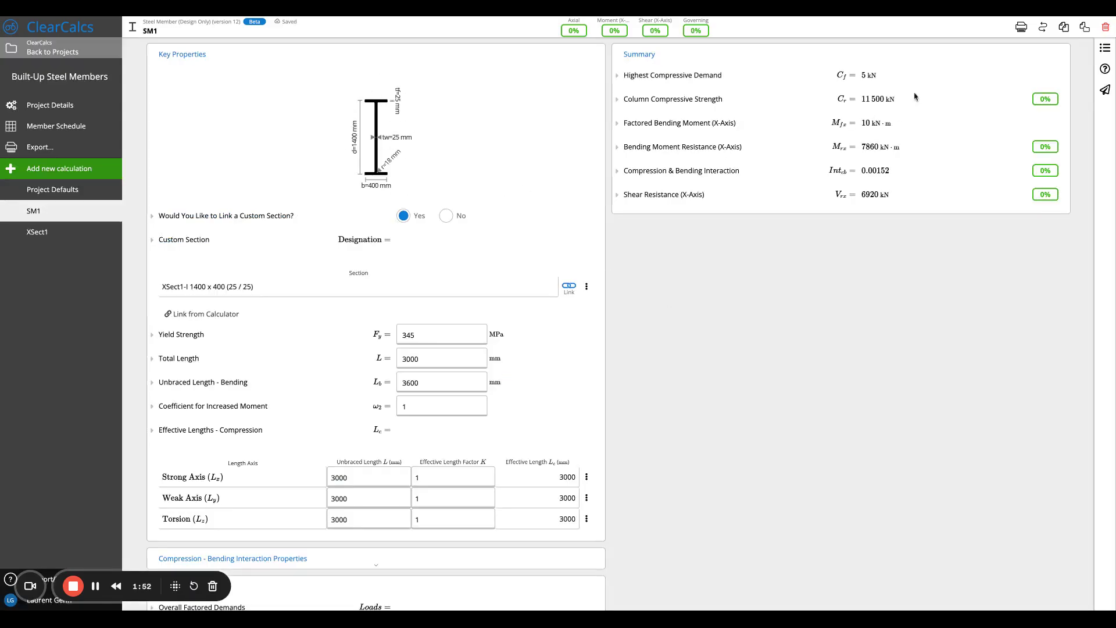
# Examine the member's demands and resistances in the summary, along with its length and load inputs.
pyautogui.moveTo(914, 97); pyautogui.dragTo(881, 192)
pyautogui.click(882, 192)
pyautogui.scroll(-1, 429, 295)
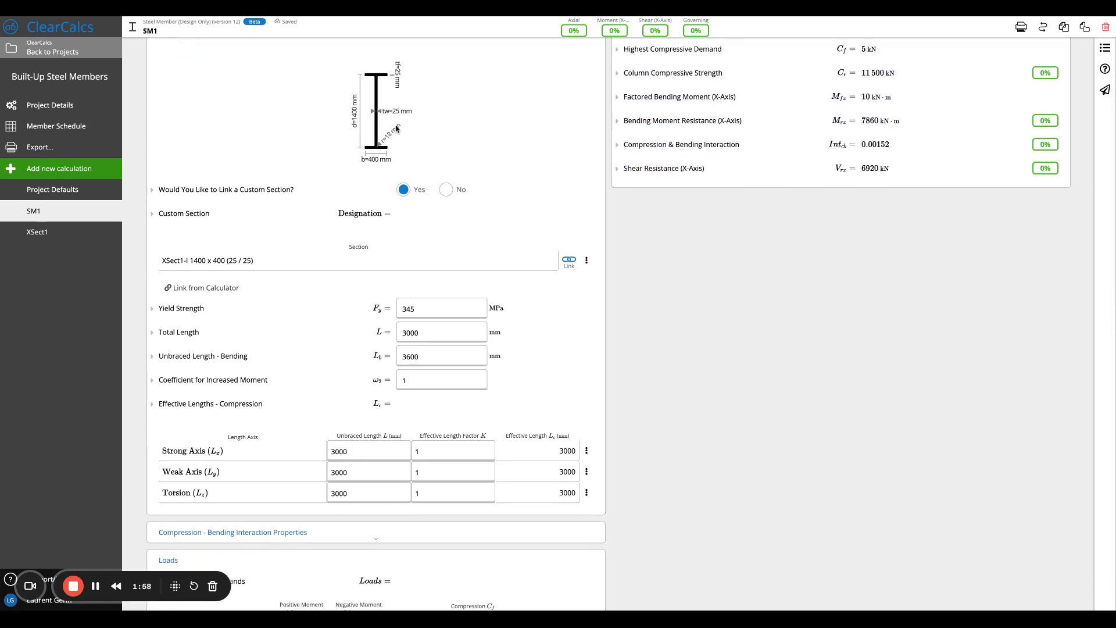
pyautogui.scroll(-2, 403, 196)
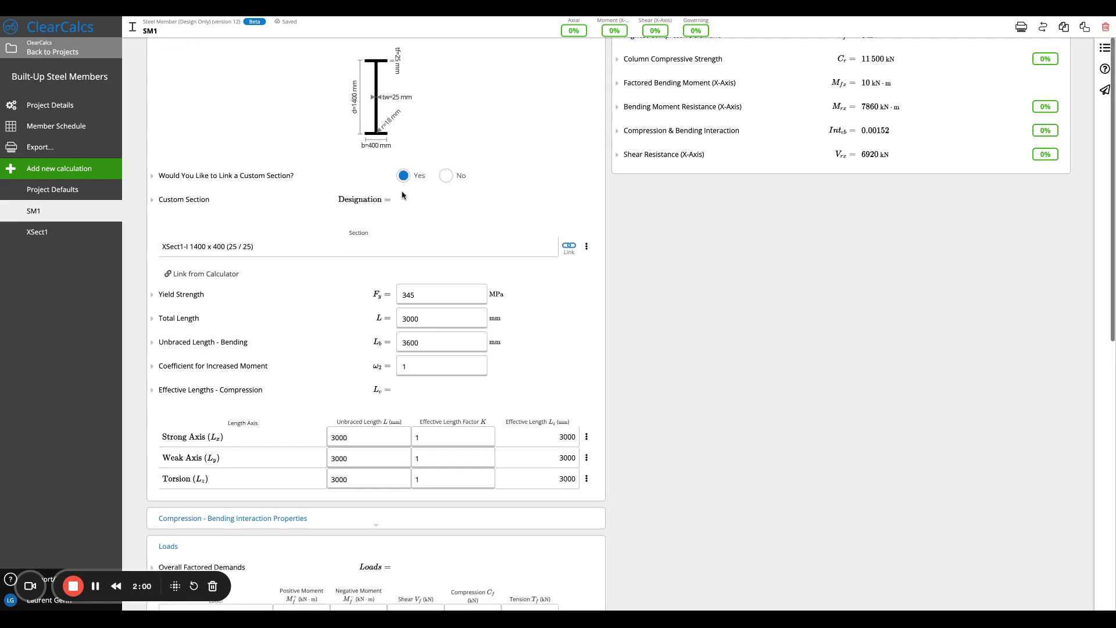
pyautogui.scroll(-1, 388, 250)
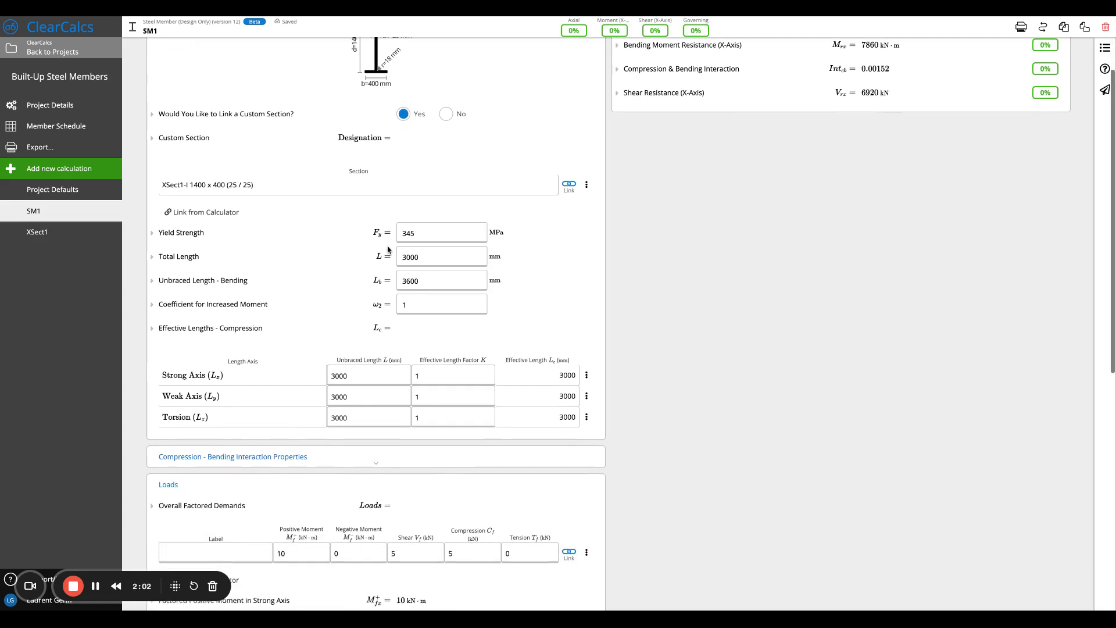
pyautogui.scroll(-5, 389, 250)
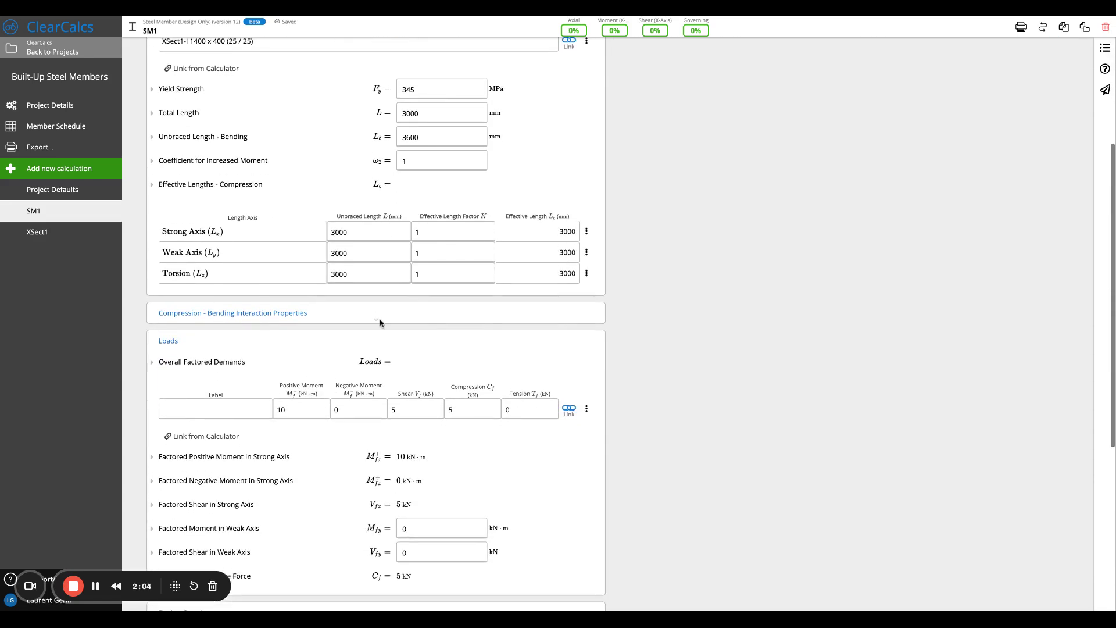
# Expand the Compression - Bending Interaction Properties and examine the moment magnifier and equivalent uniform moment factor settings.
pyautogui.click(345, 314)
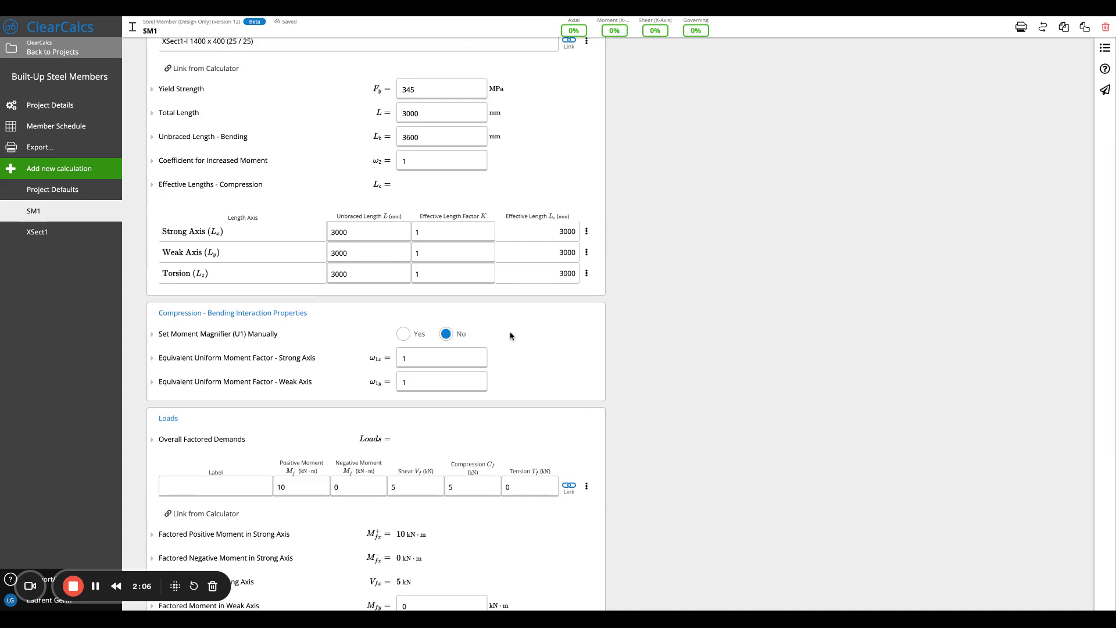
pyautogui.moveTo(511, 332); pyautogui.dragTo(197, 324)
pyautogui.click(522, 359)
# Try the manual moment magnifier (U1) option, inspect its X-axis and Y-axis override values, and restore the option to No.
pyautogui.click(402, 333)
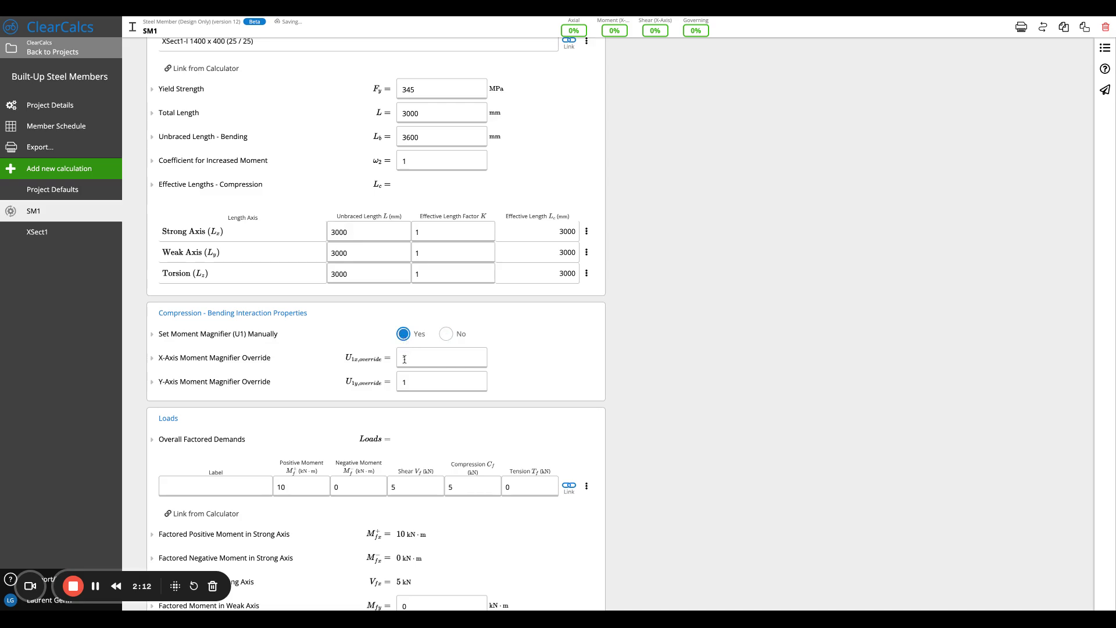
pyautogui.click(414, 360)
pyautogui.click(443, 377)
pyautogui.click(503, 338)
pyautogui.click(447, 334)
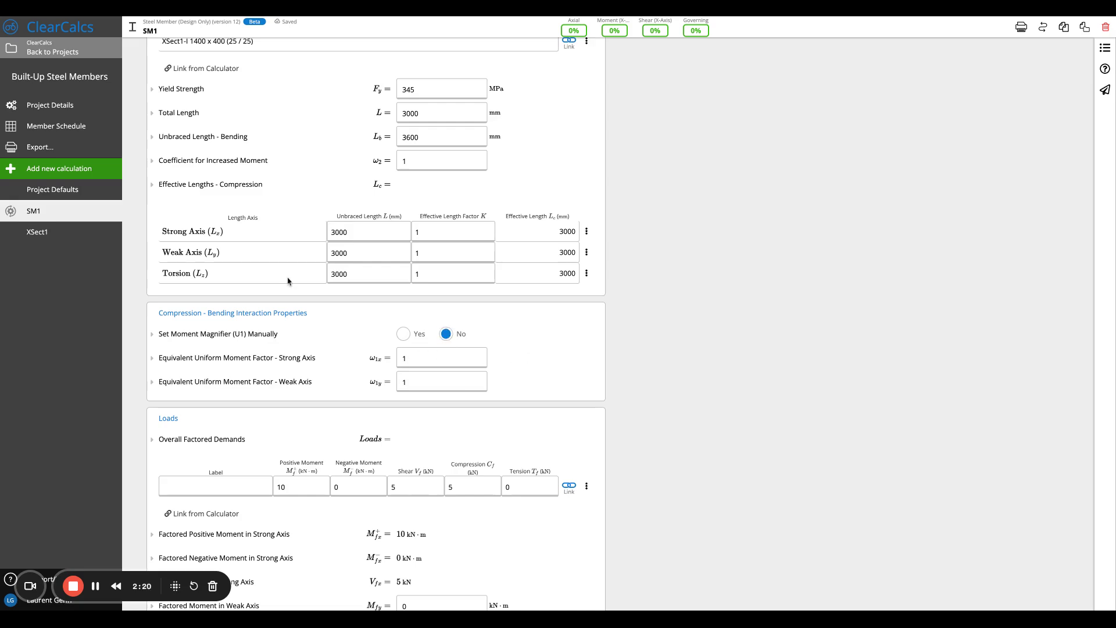
# Change the cross-section type of the XSect1 calculation to Monosymmetric I-Section.
pyautogui.scroll(5, 319, 224)
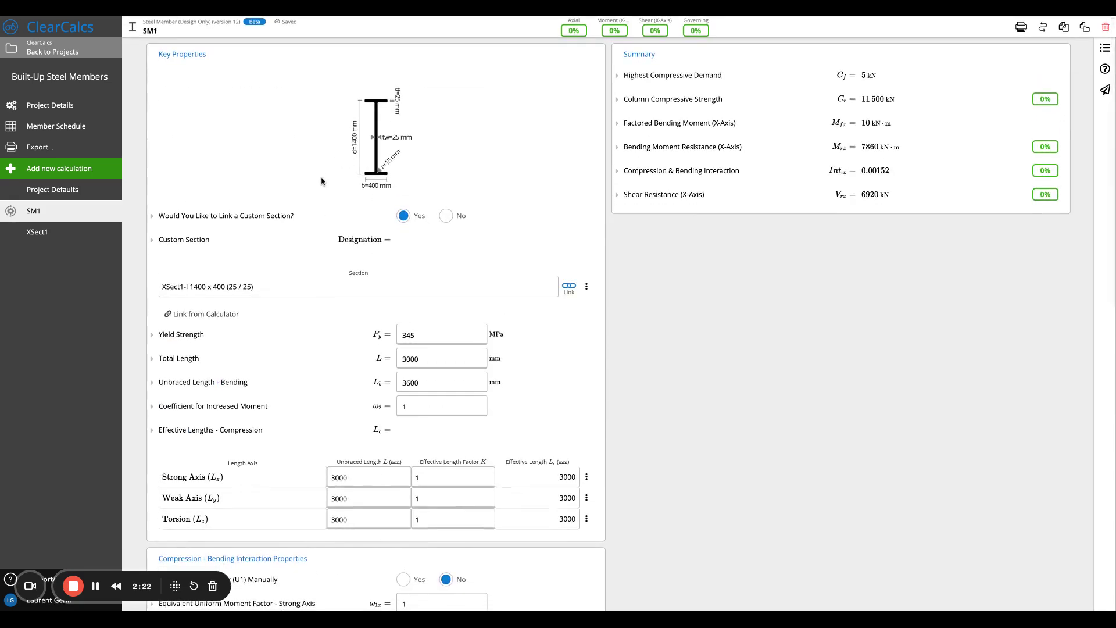
pyautogui.click(38, 234)
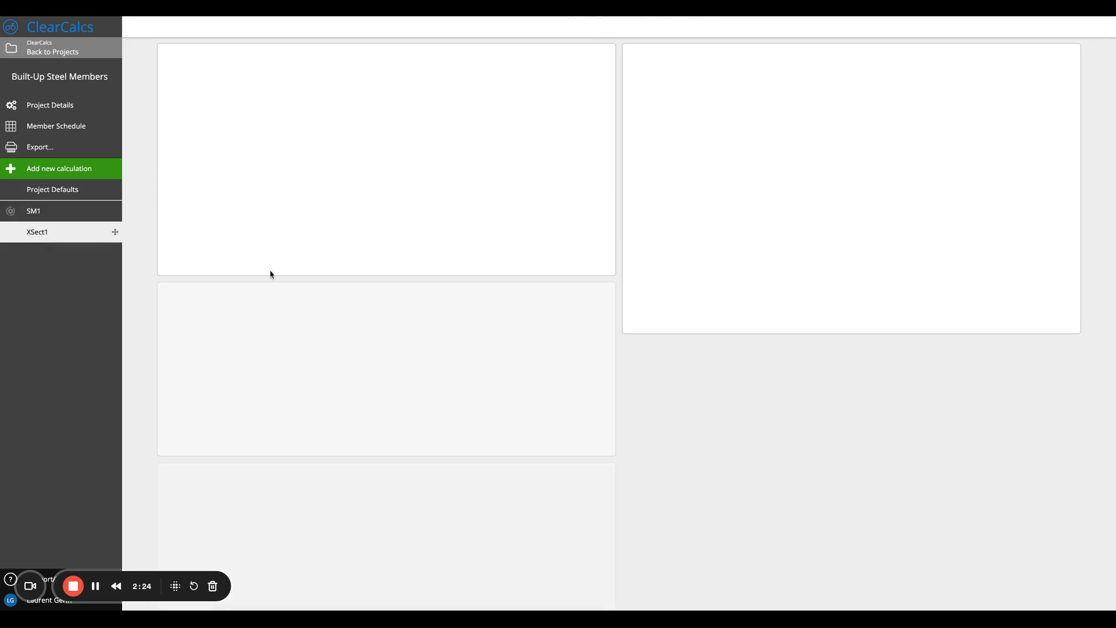
pyautogui.click(434, 377)
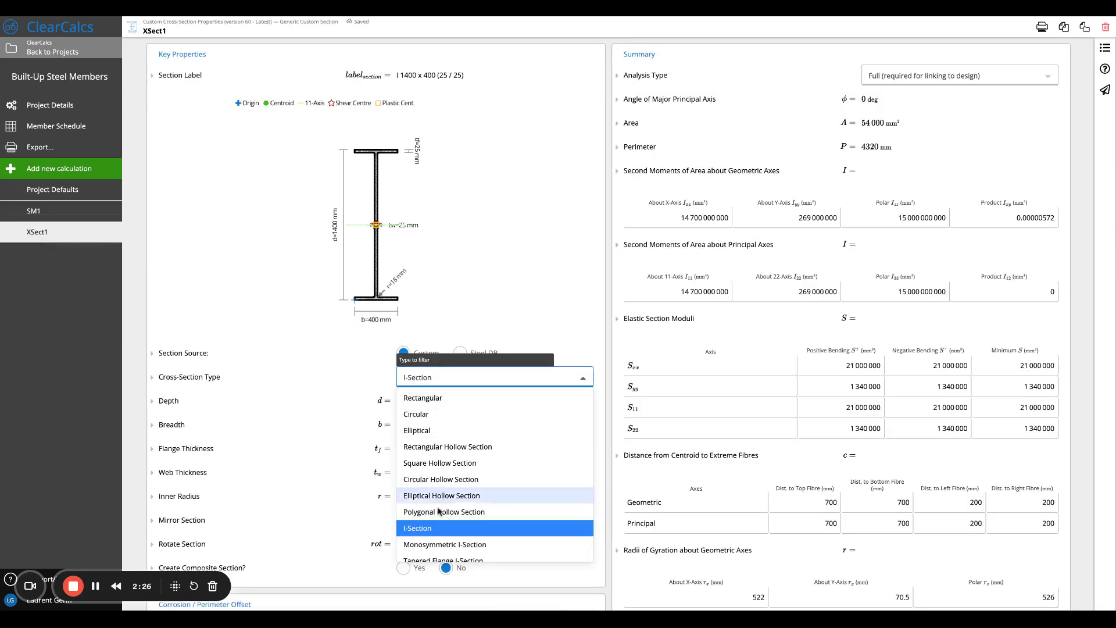
pyautogui.click(440, 547)
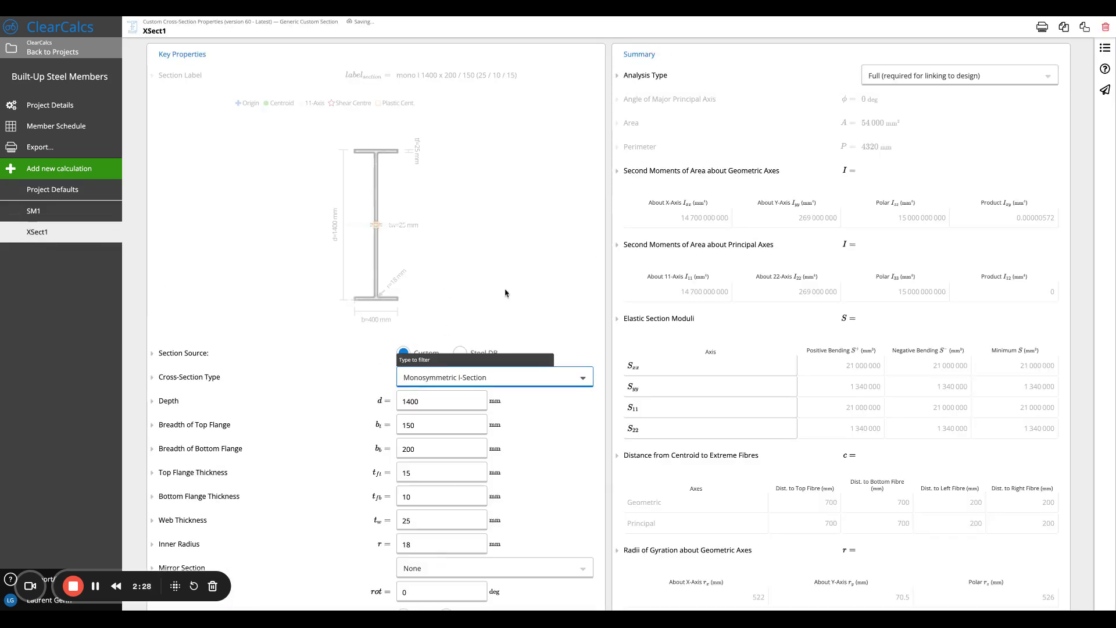
# Set the monosymmetric I-section's depth to 600 mm and its web thickness to 15 mm.
pyautogui.click(431, 406)
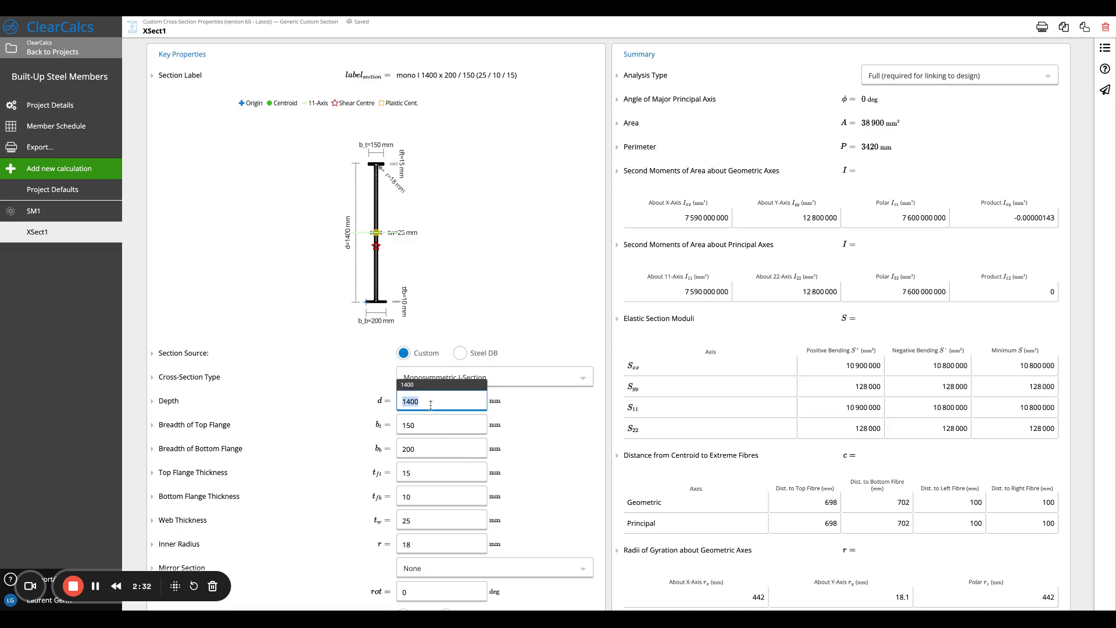
pyautogui.write('600')
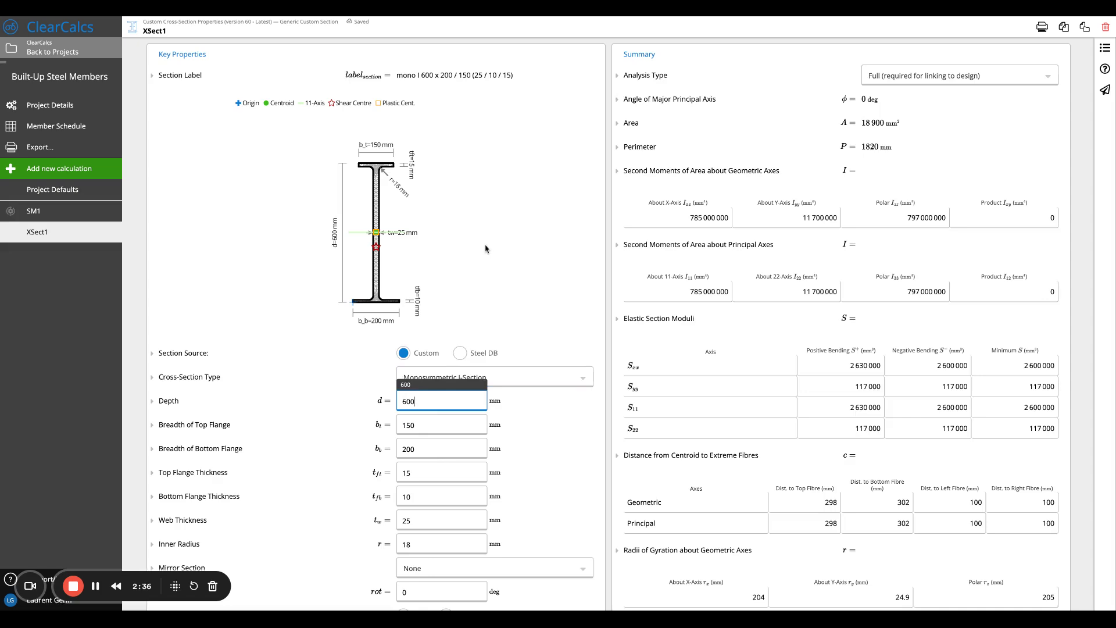
pyautogui.click(442, 458)
pyautogui.click(428, 517)
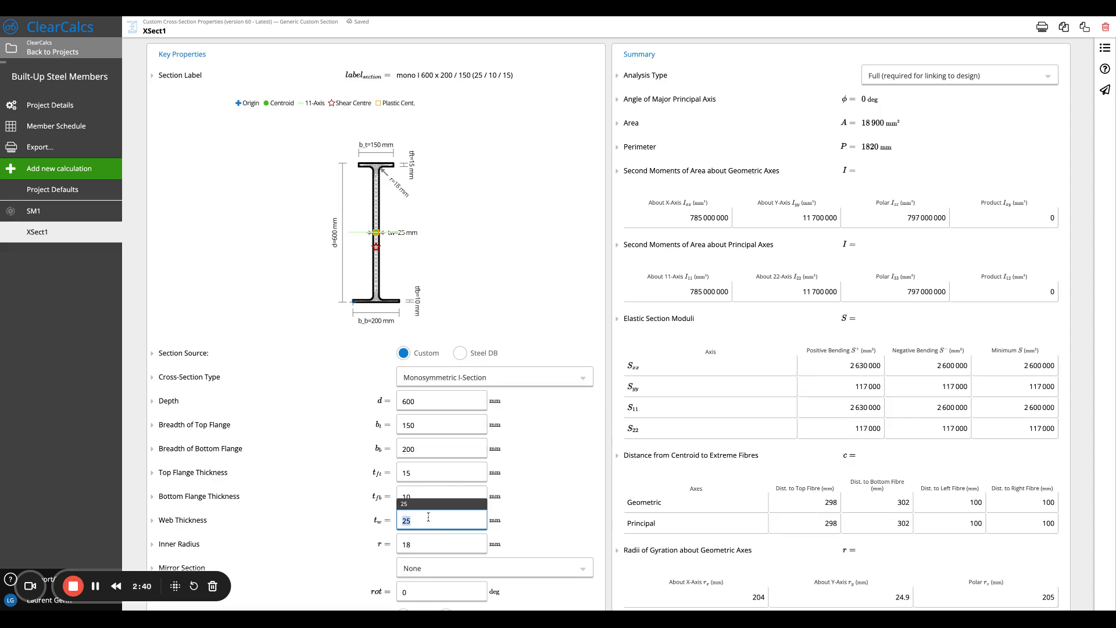
pyautogui.write('15')
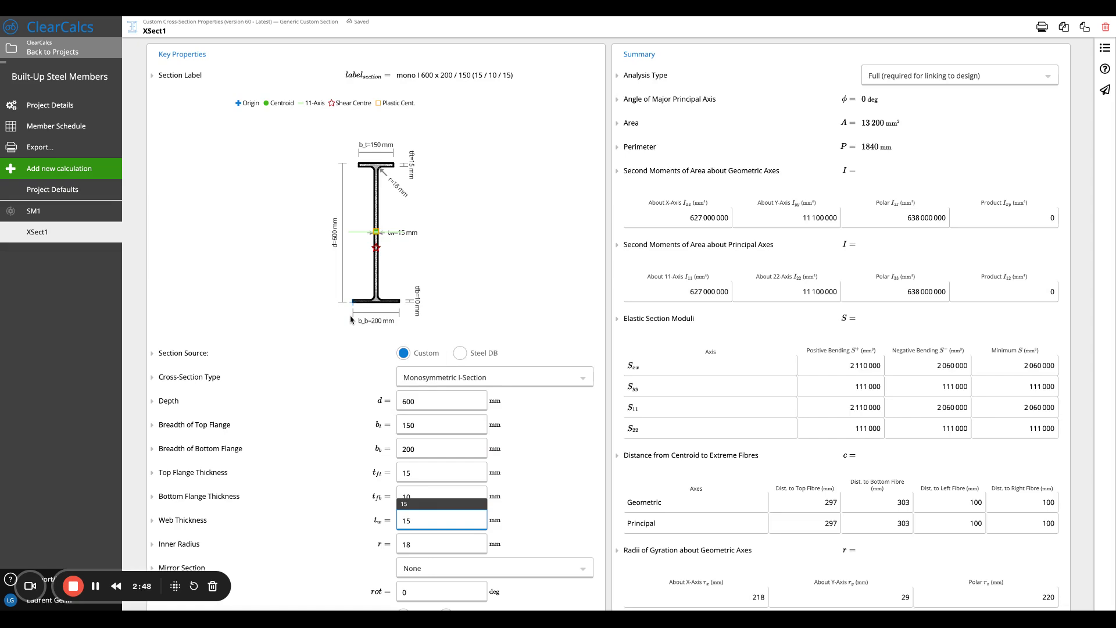
# Return to the SM1 calculation and examine the summary's resistances and its note on flange slenderness of monosymmetric I-sections.
pyautogui.click(60, 220)
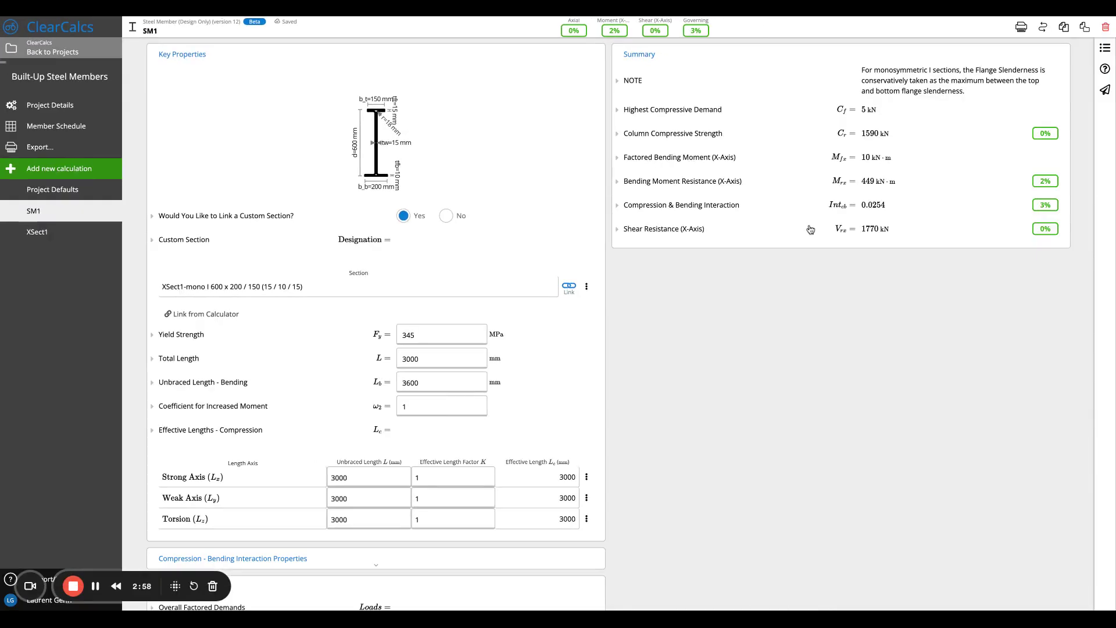
pyautogui.moveTo(932, 235); pyautogui.dragTo(716, 100)
pyautogui.click(912, 157)
pyautogui.moveTo(862, 69); pyautogui.dragTo(982, 117)
pyautogui.click(980, 89)
# Inspect the member's yield strength, total length and the formula behind its unbraced length for bending.
pyautogui.click(438, 325)
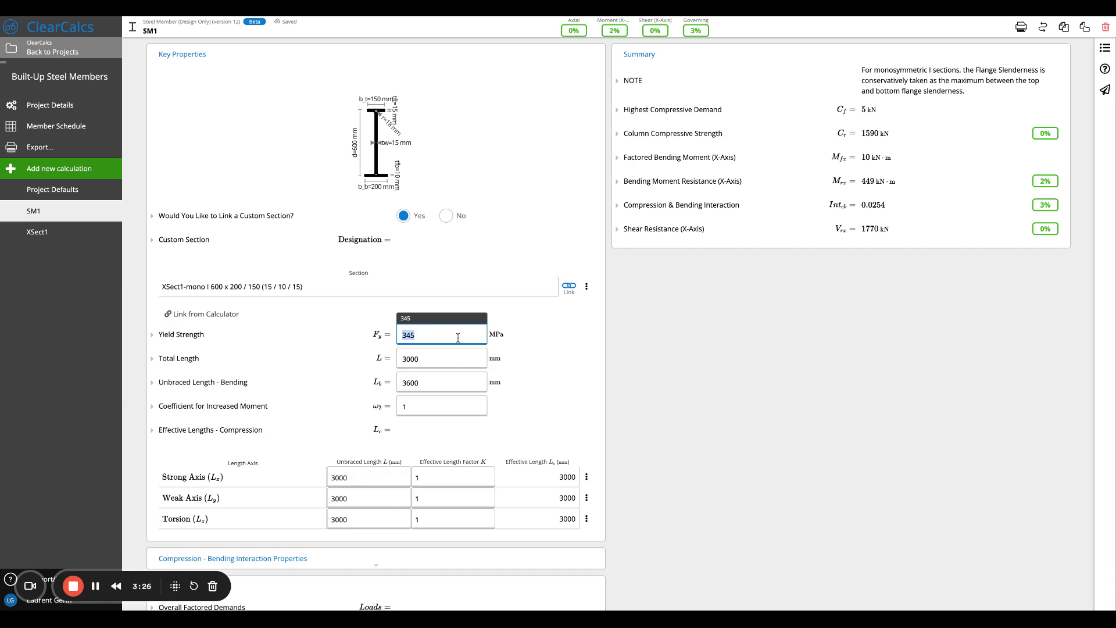
pyautogui.click(461, 357)
pyautogui.click(448, 383)
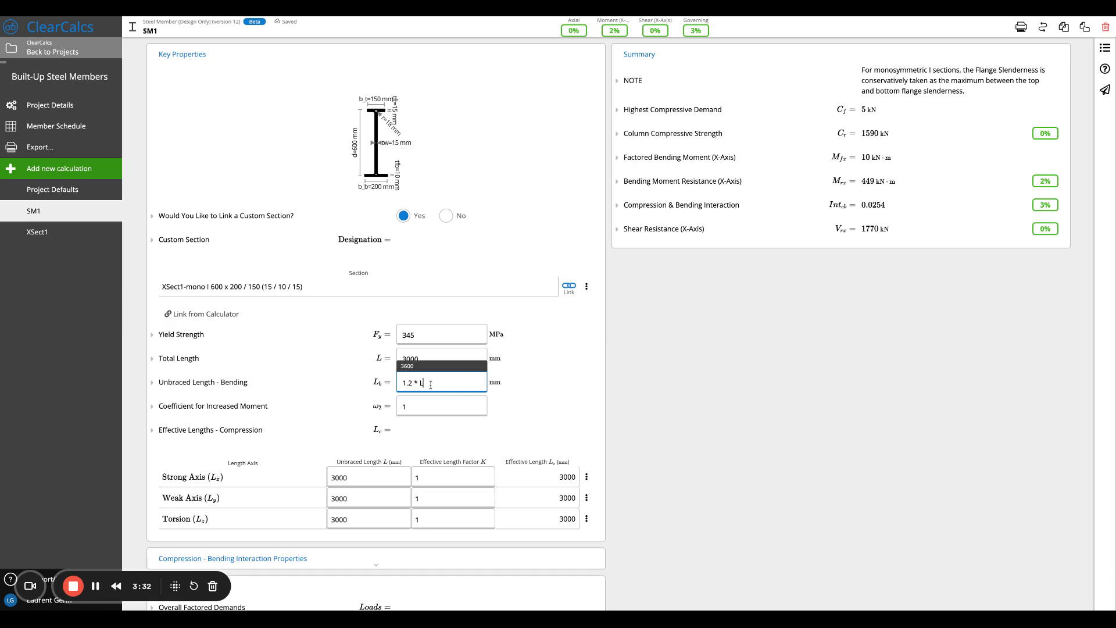
# Read the description of Unbraced Length - Bending for its recommended default values, and collapse the description.
pyautogui.click(232, 382)
pyautogui.scroll(-1, 371, 444)
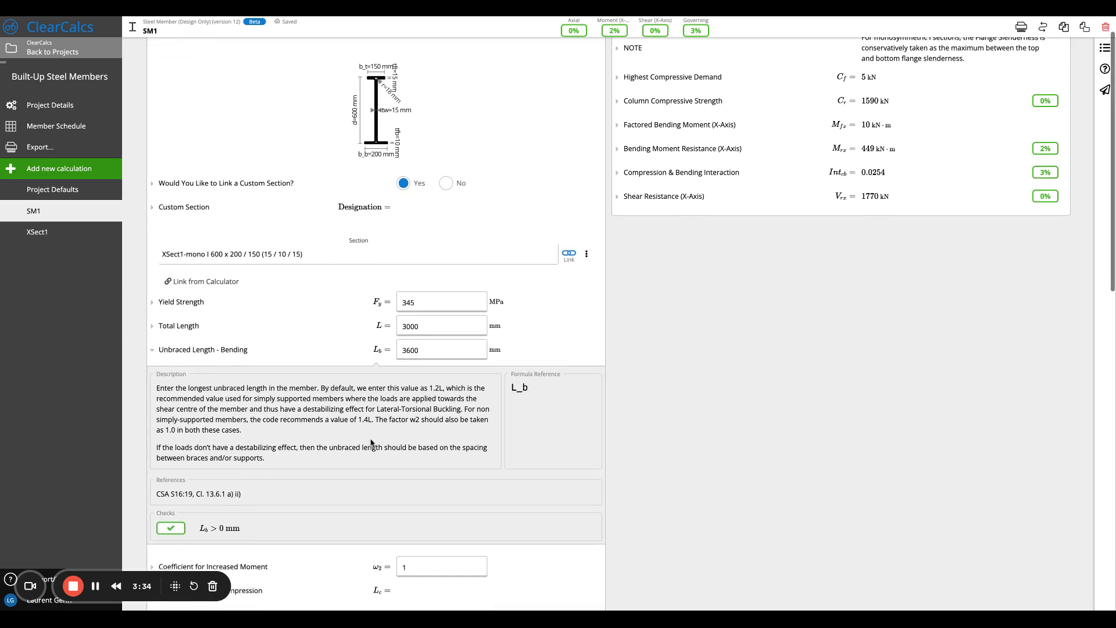
pyautogui.moveTo(375, 439); pyautogui.dragTo(321, 391)
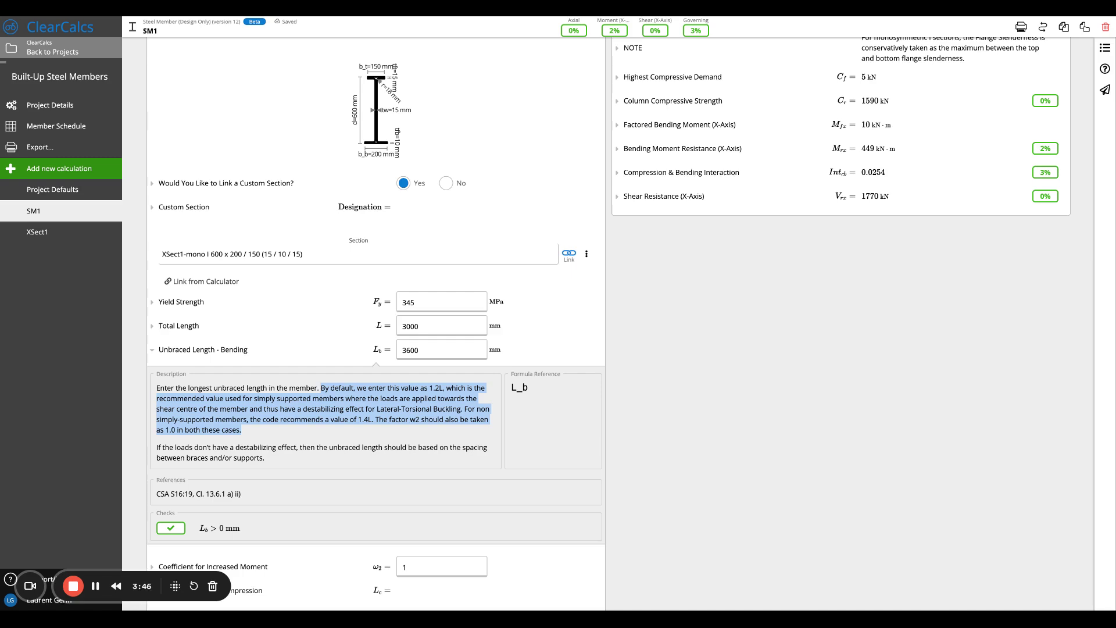
pyautogui.click(200, 351)
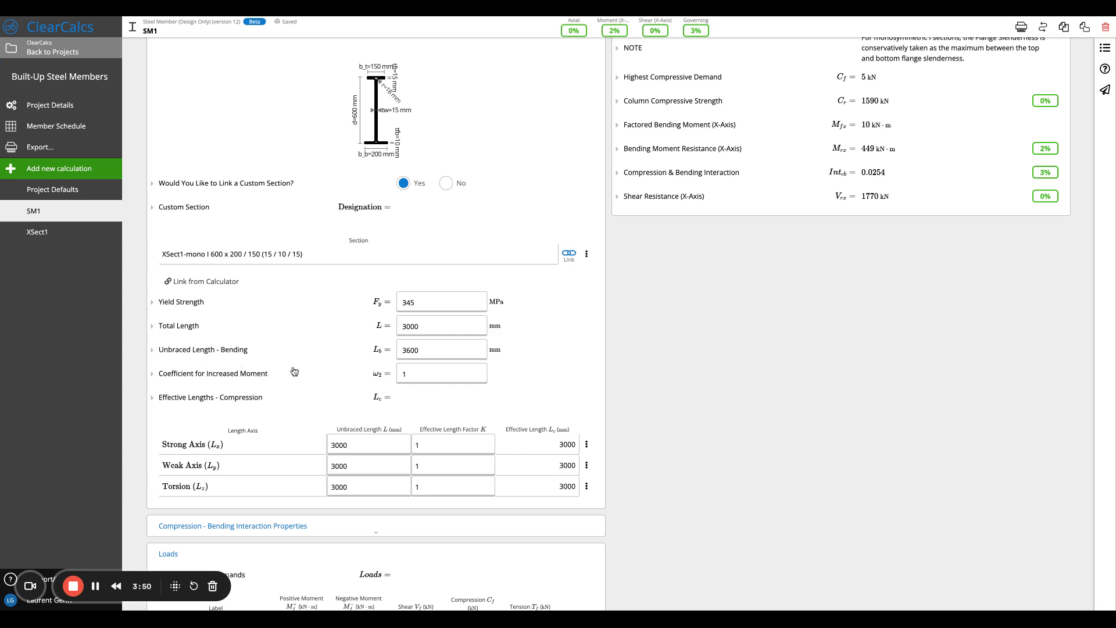
pyautogui.scroll(2, 764, 265)
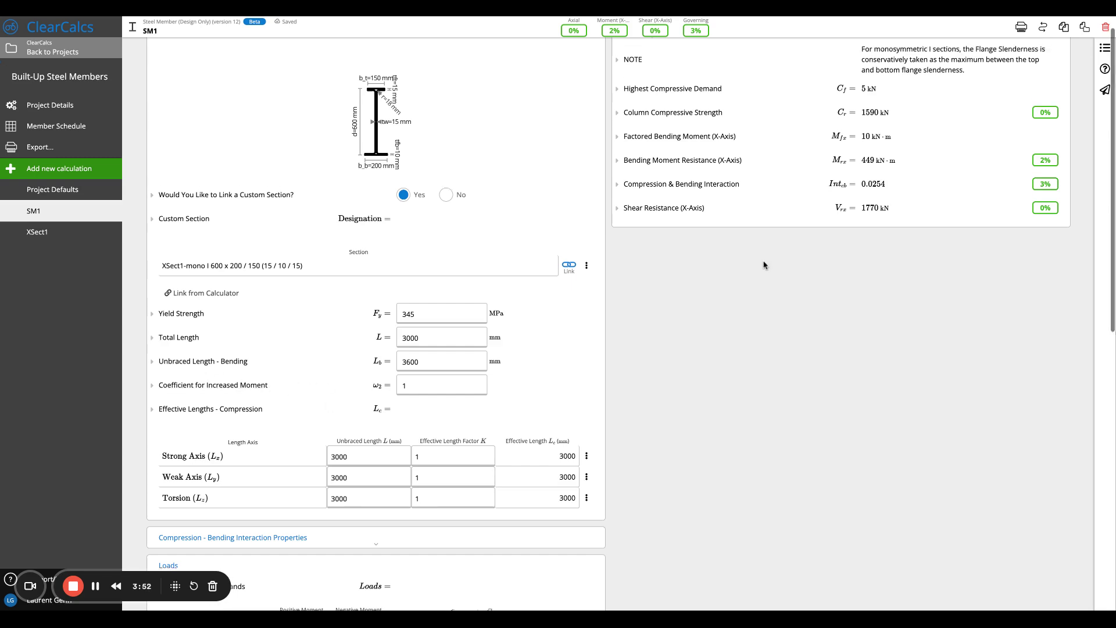